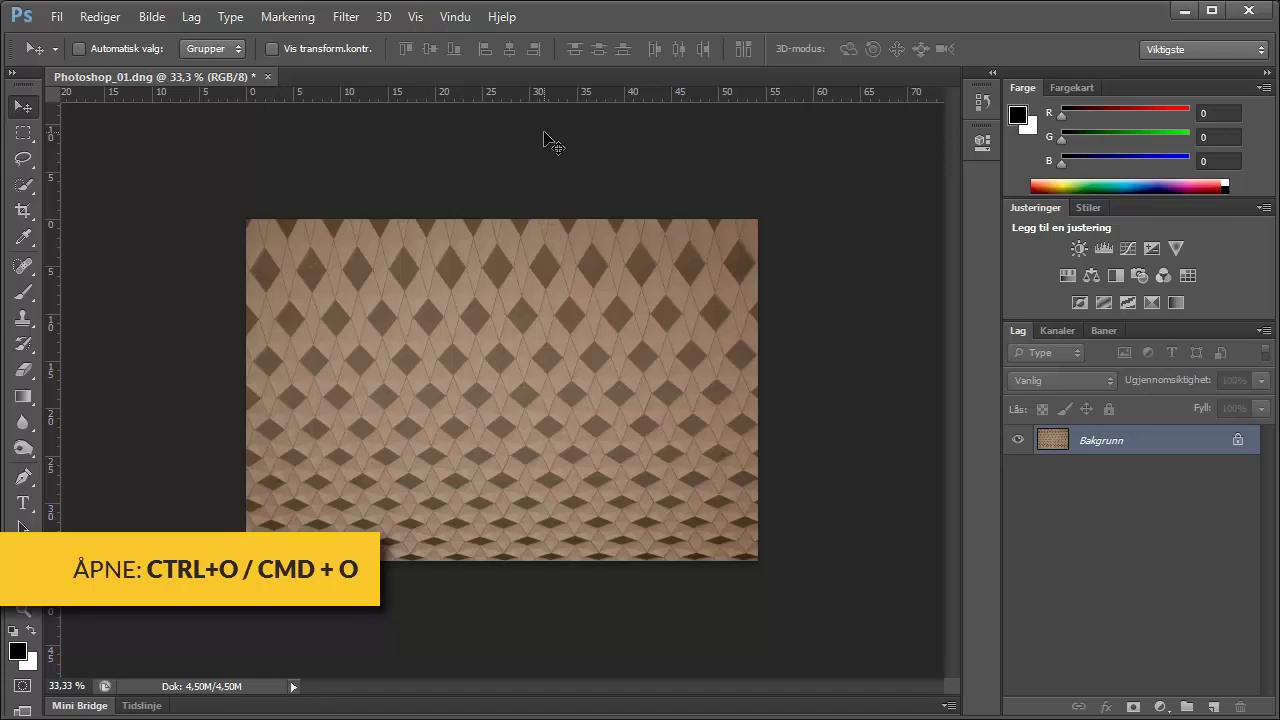
- Open the baby photo Photoshop_02.dng through Camera Raw as a new document
key(ctrl+o)
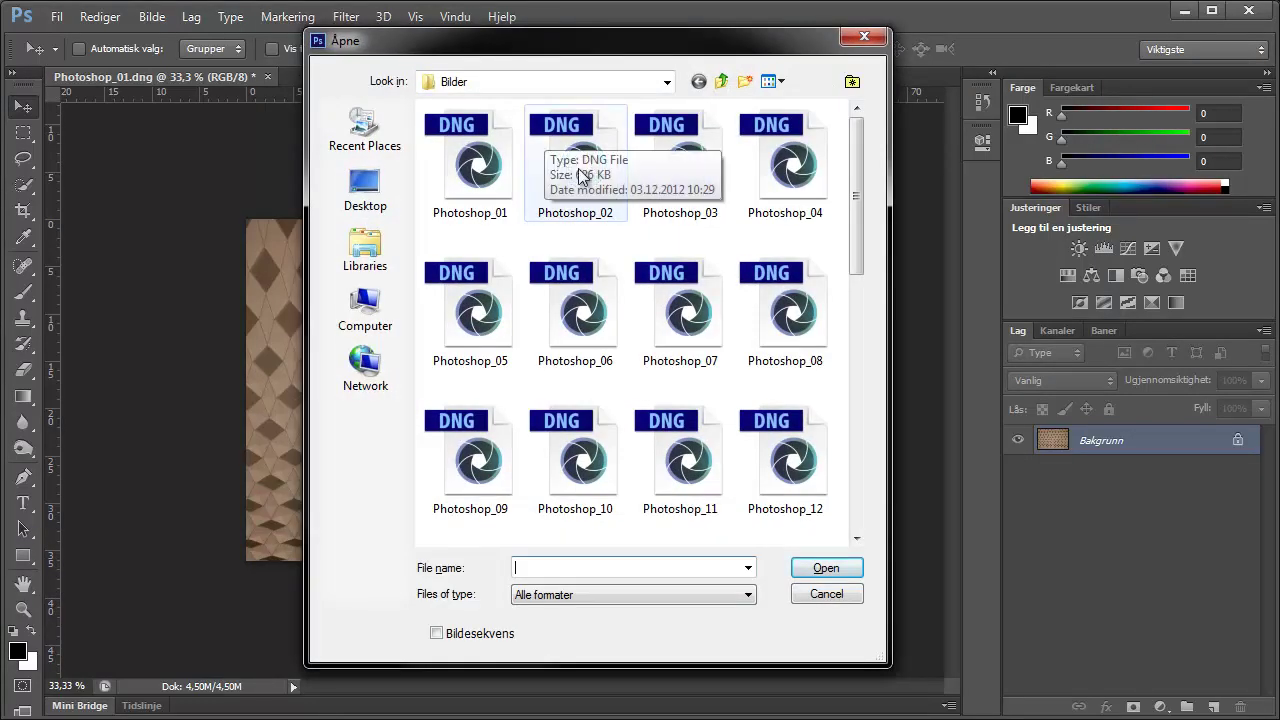
key(Escape)
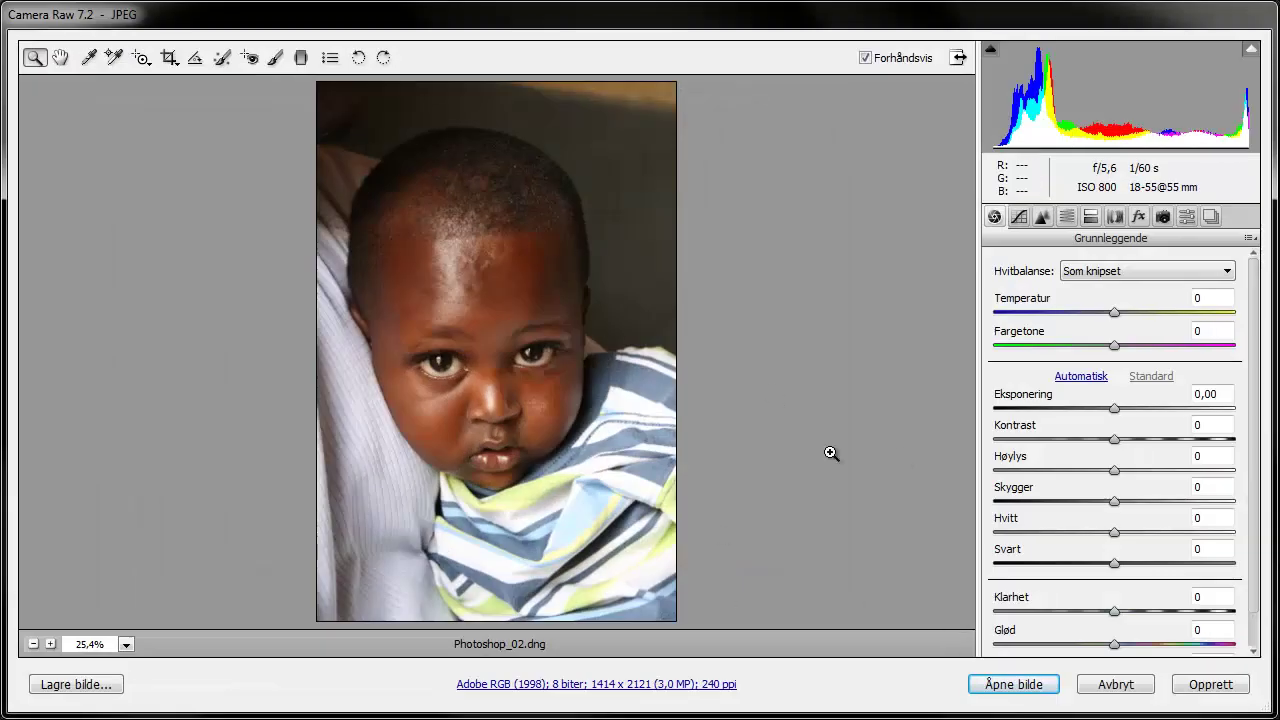
click(1012, 684)
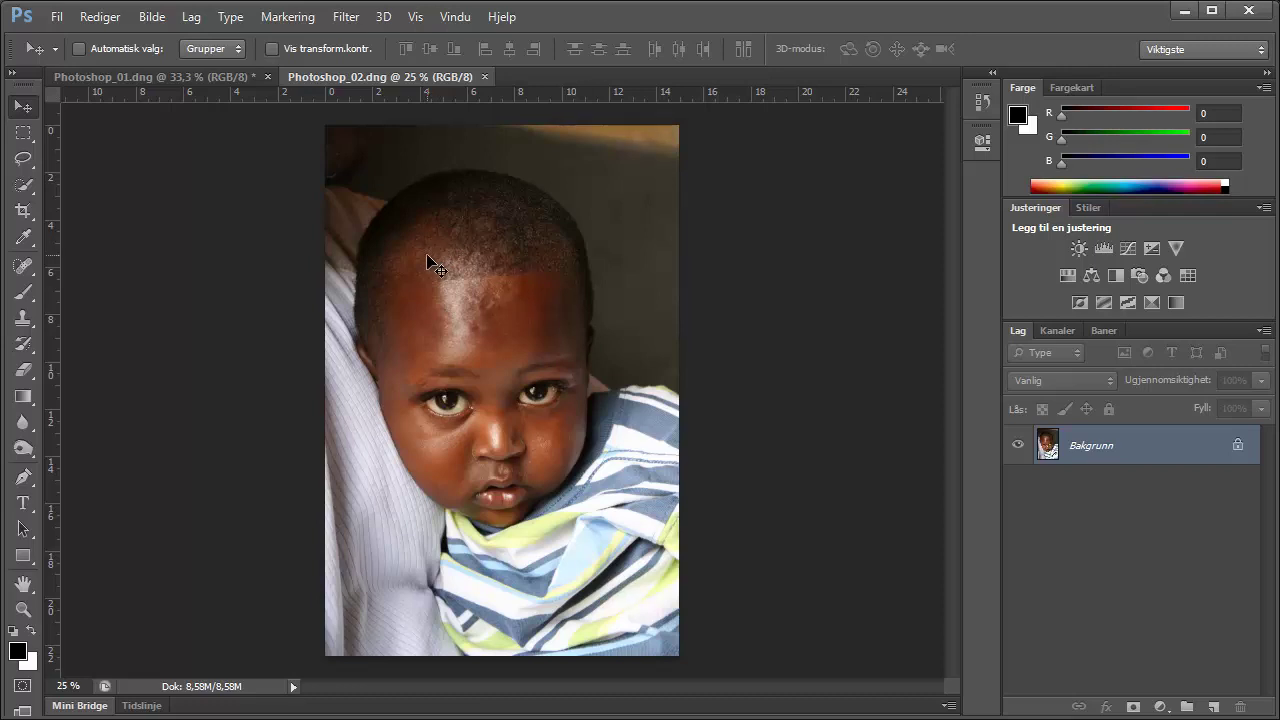
- Open the landscape Photoshop_03.dng from Mini Bridge via Camera Raw, then collapse Mini Bridge
click(80, 706)
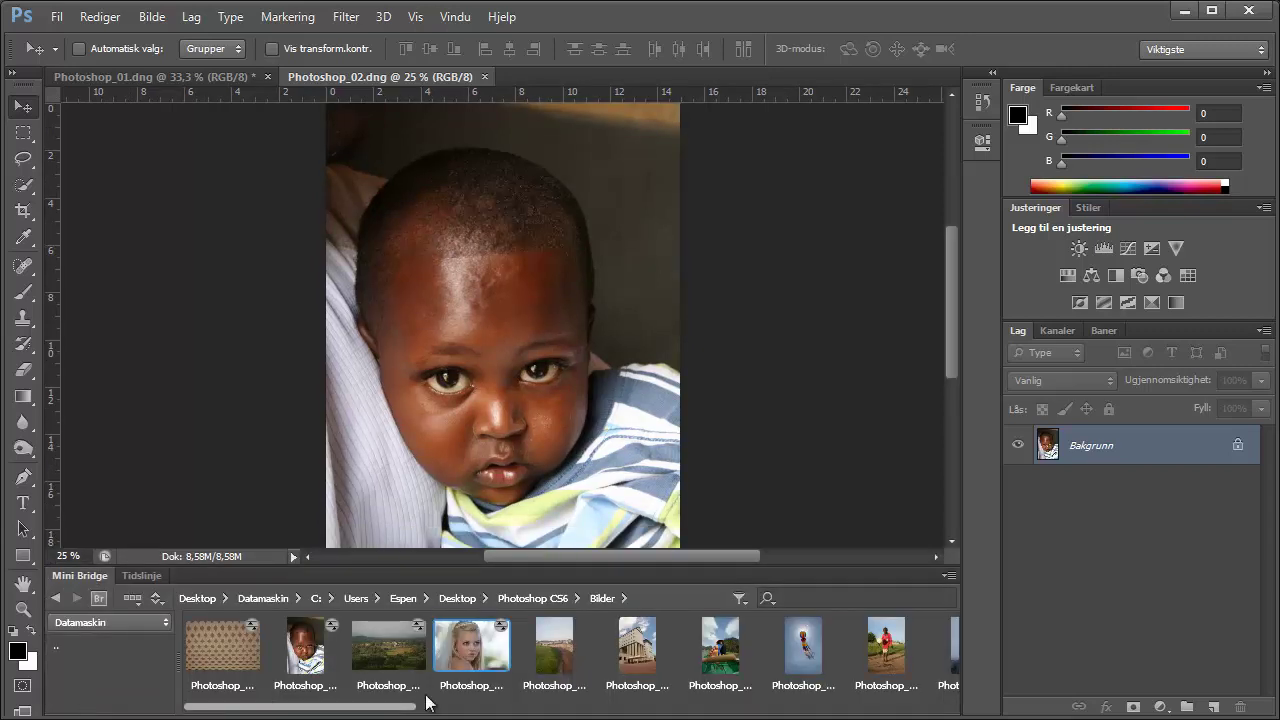
click(385, 662)
double_click(397, 648)
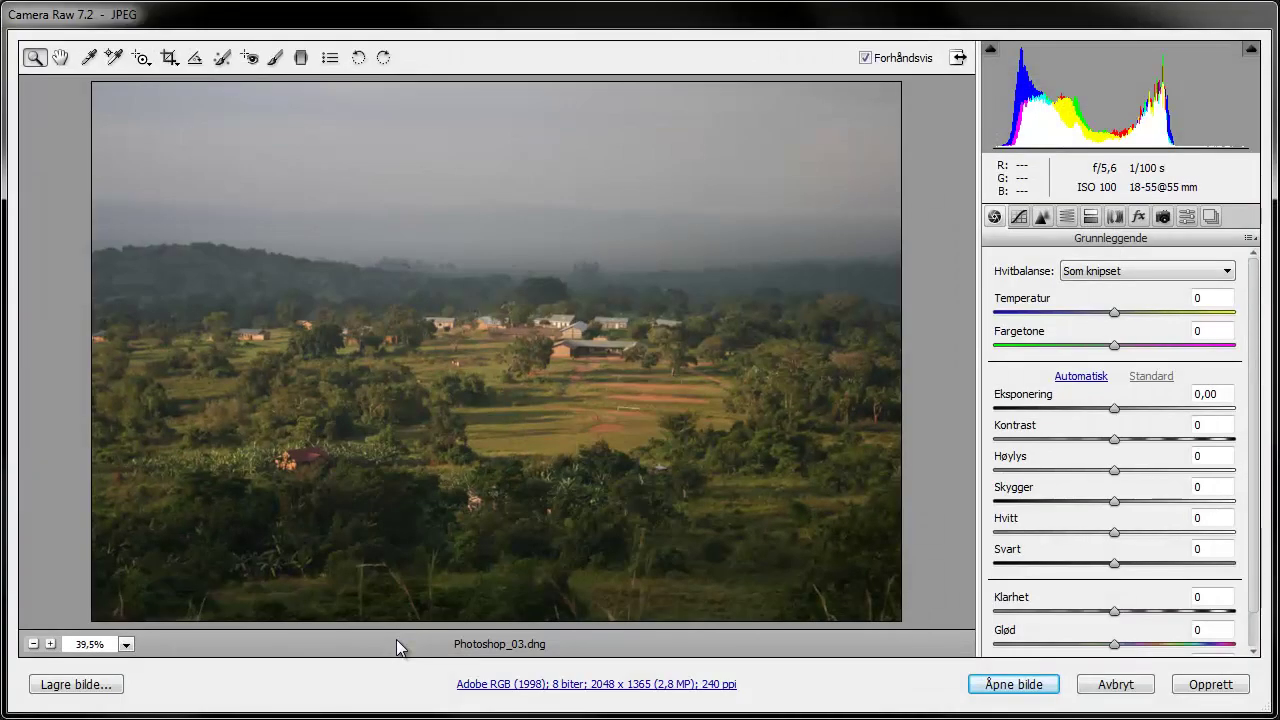
click(1005, 684)
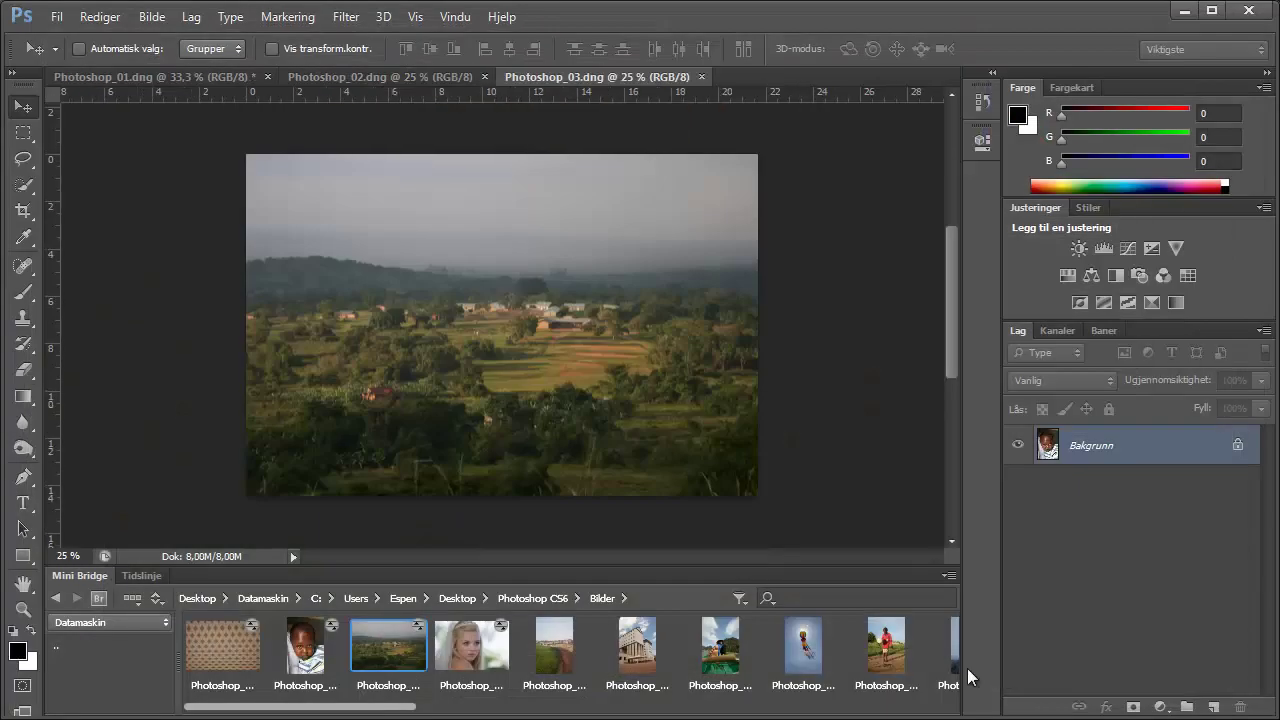
double_click(71, 574)
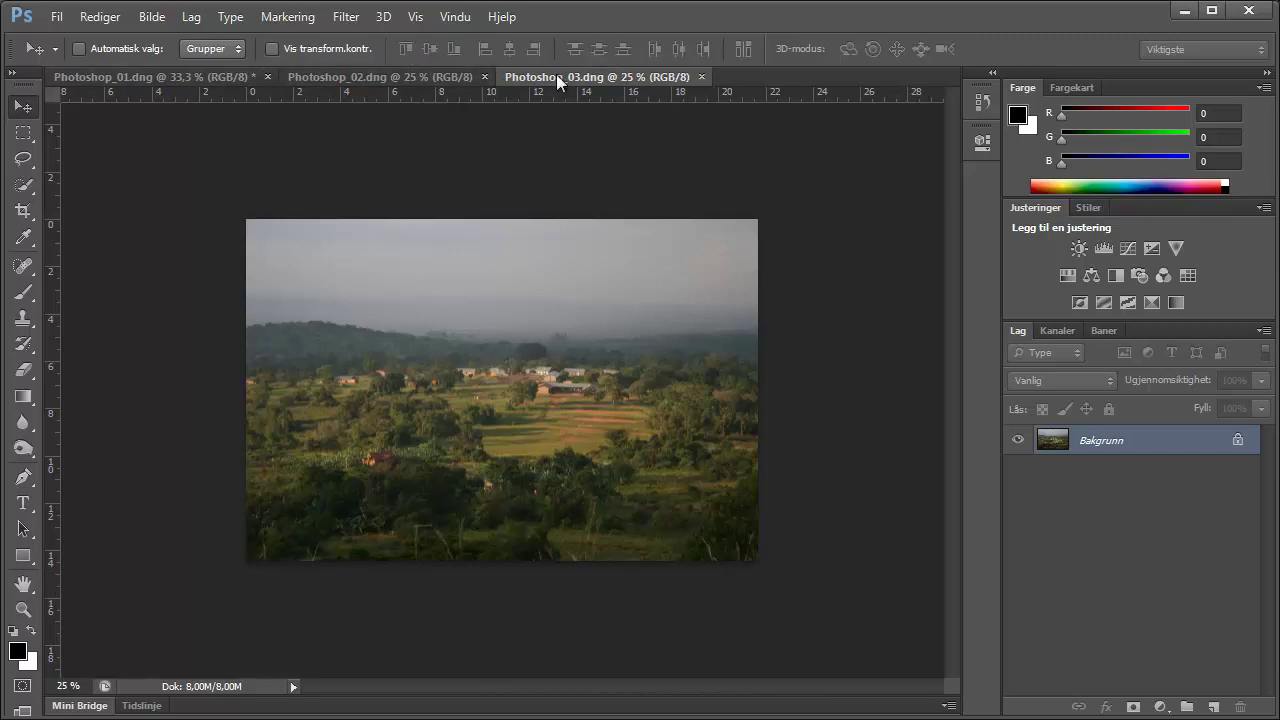
- Drag the document tabs into the order Photoshop_03, Photoshop_02, Photoshop_01
drag(556, 74, 93, 76)
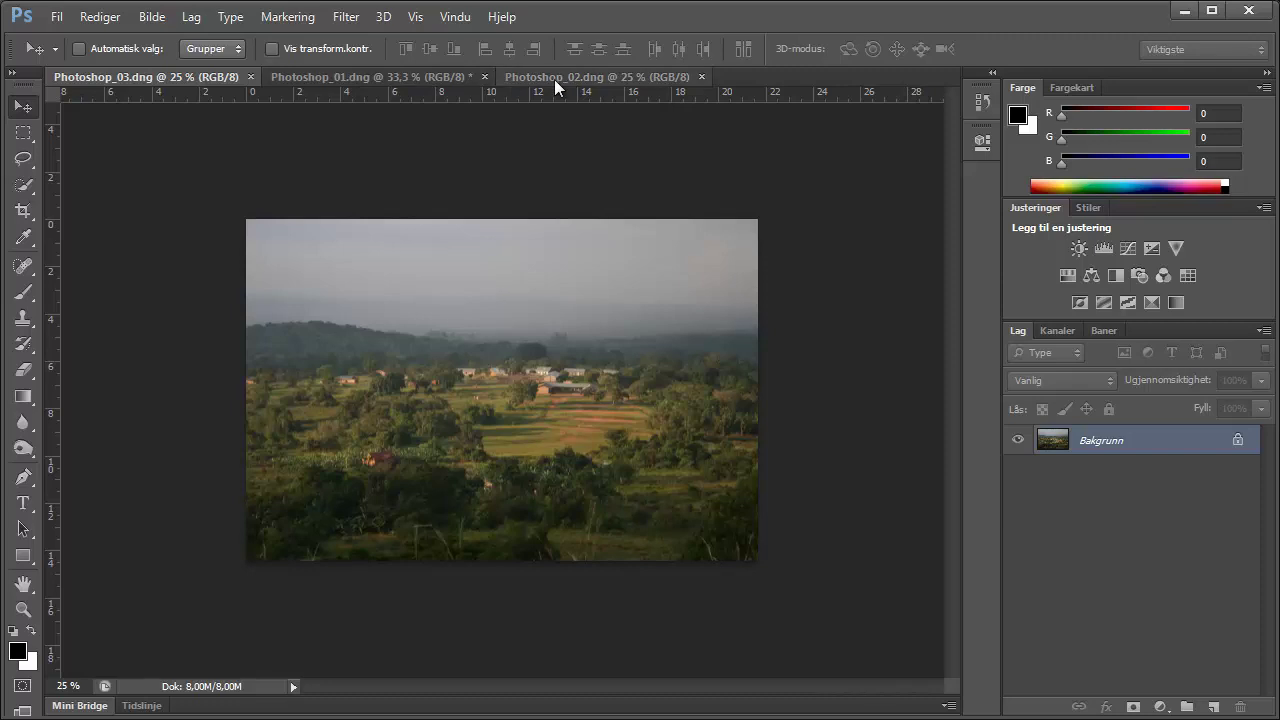
drag(570, 77, 306, 79)
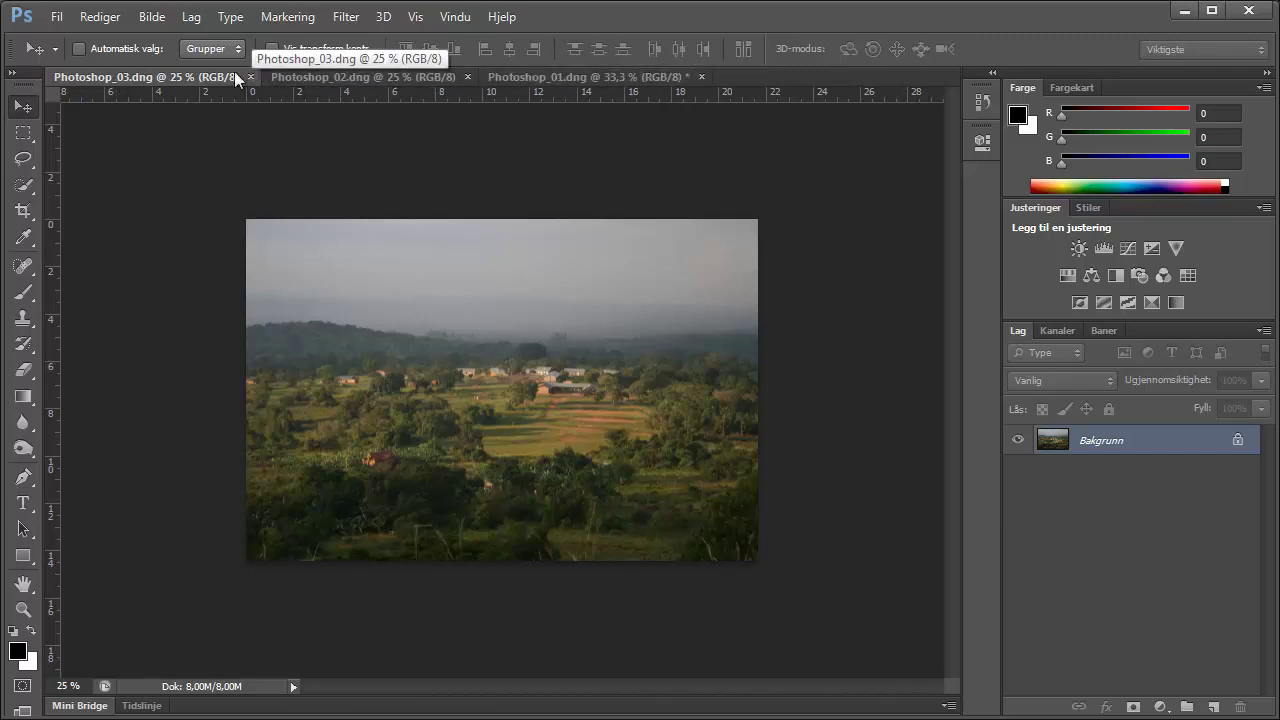
drag(159, 77, 433, 70)
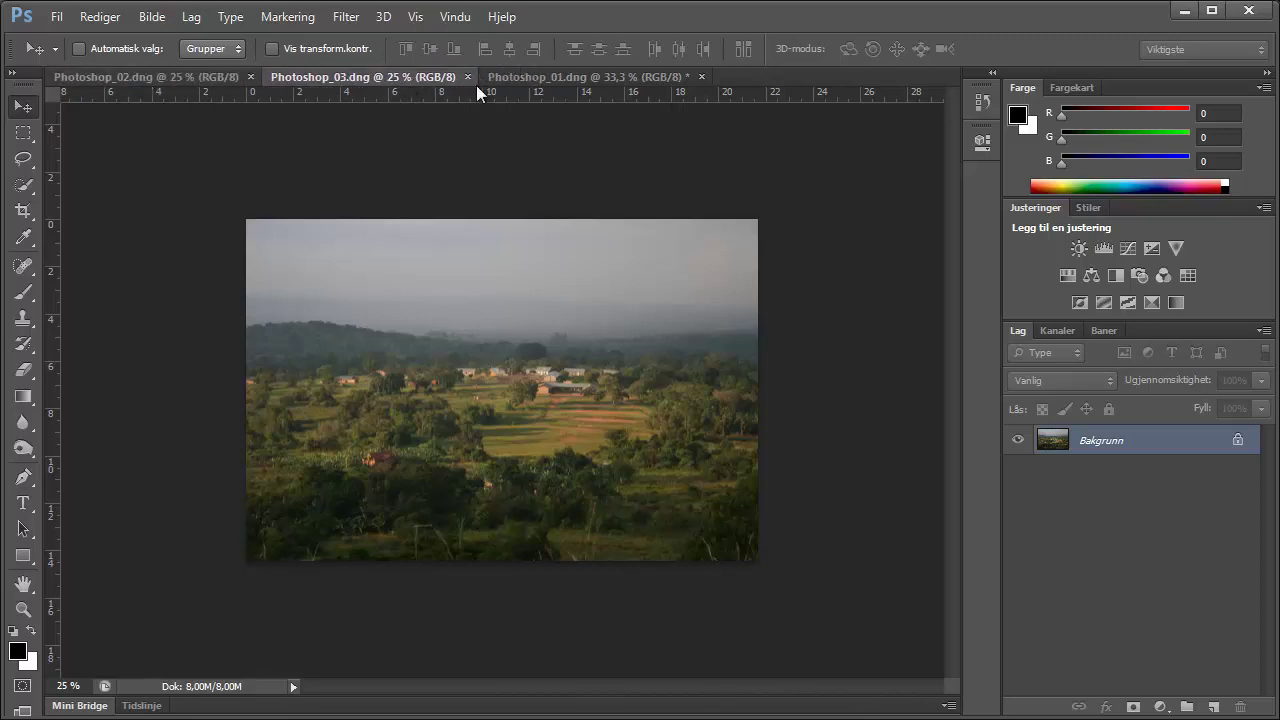
mouse_move(329, 75)
mouse_down()
mouse_move(117, 90)
mouse_move(109, 76)
mouse_up()
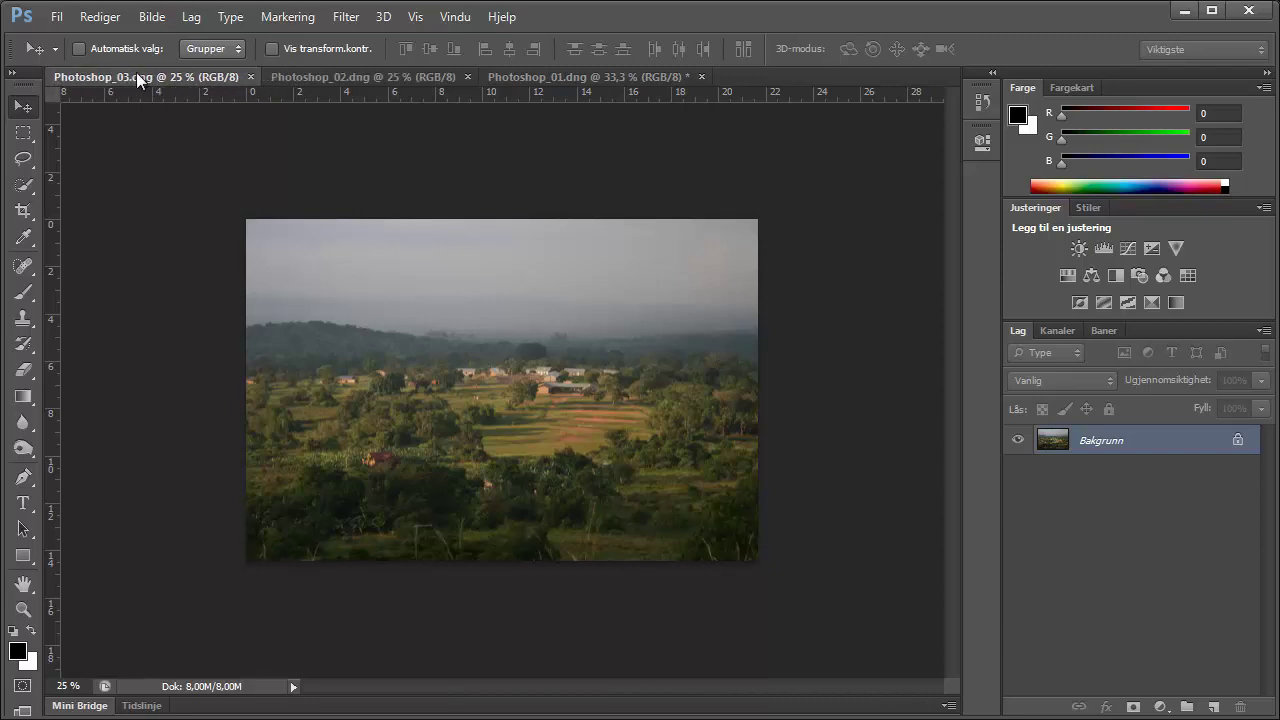
- Switch between the three document tabs, ending on the landscape Photoshop_03
click(336, 79)
click(545, 77)
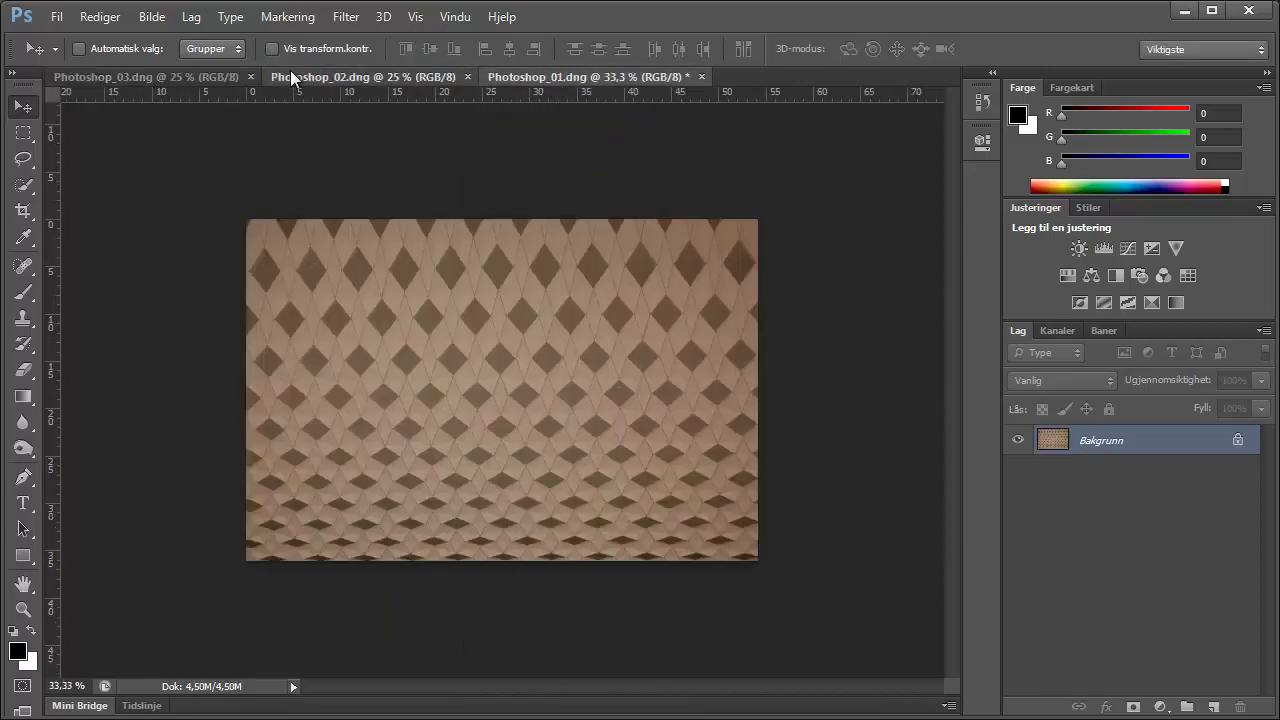
click(290, 74)
click(140, 71)
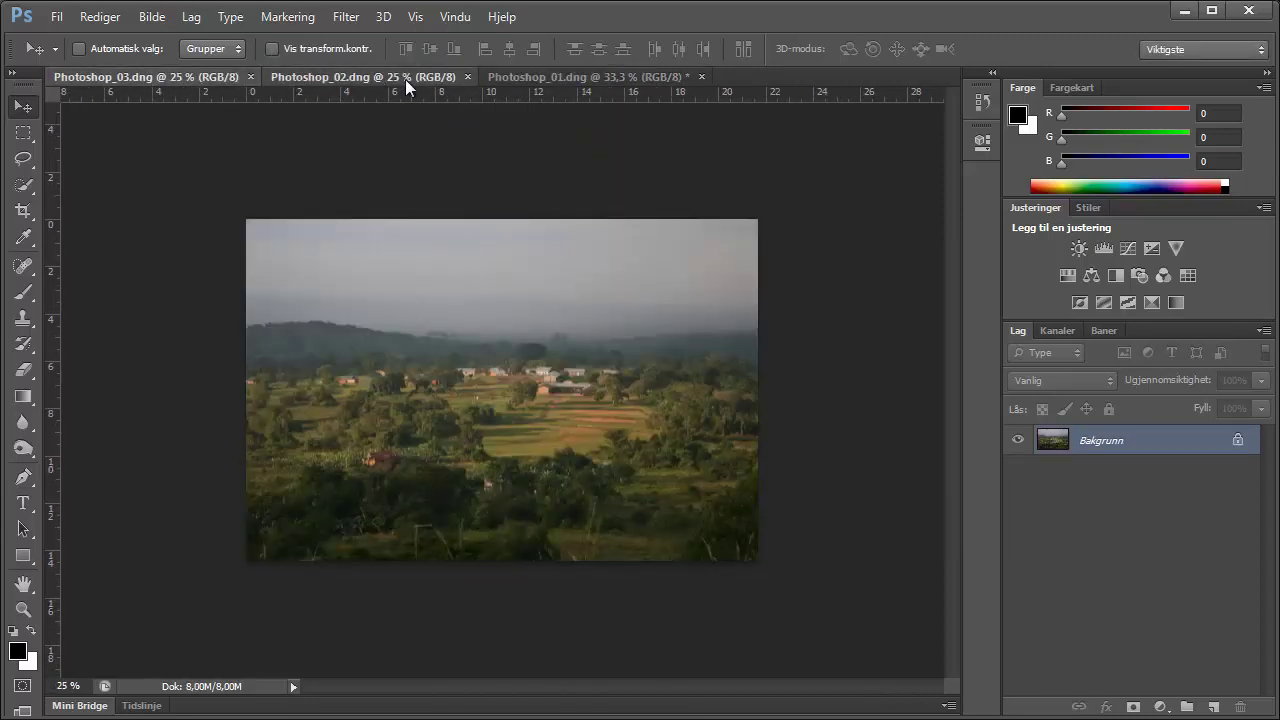
click(405, 79)
click(556, 80)
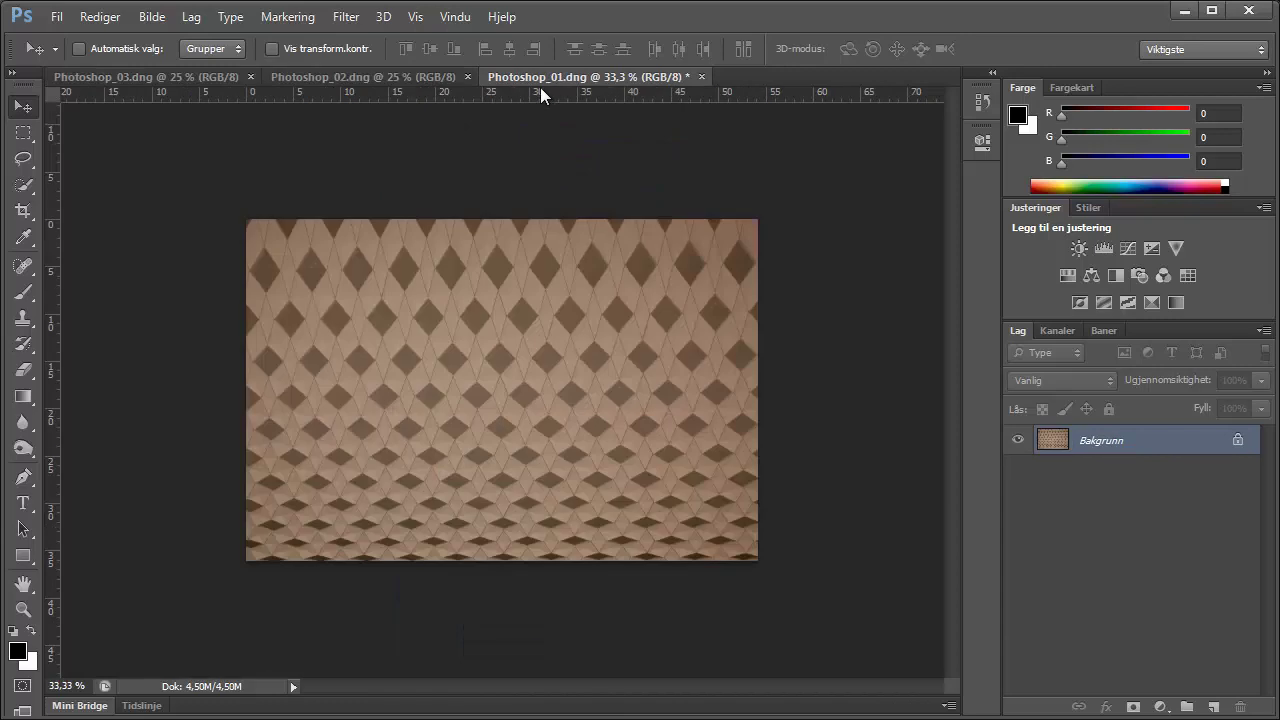
click(383, 80)
click(183, 76)
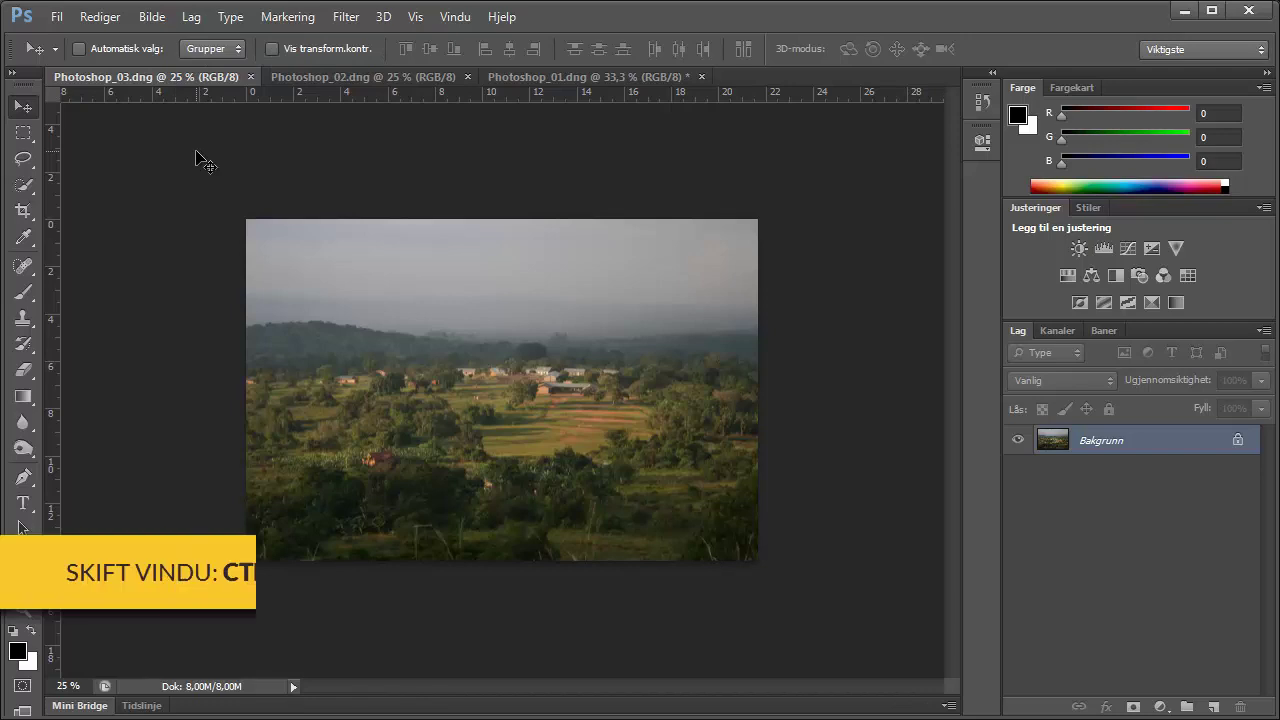
key(ctrl+Tab)
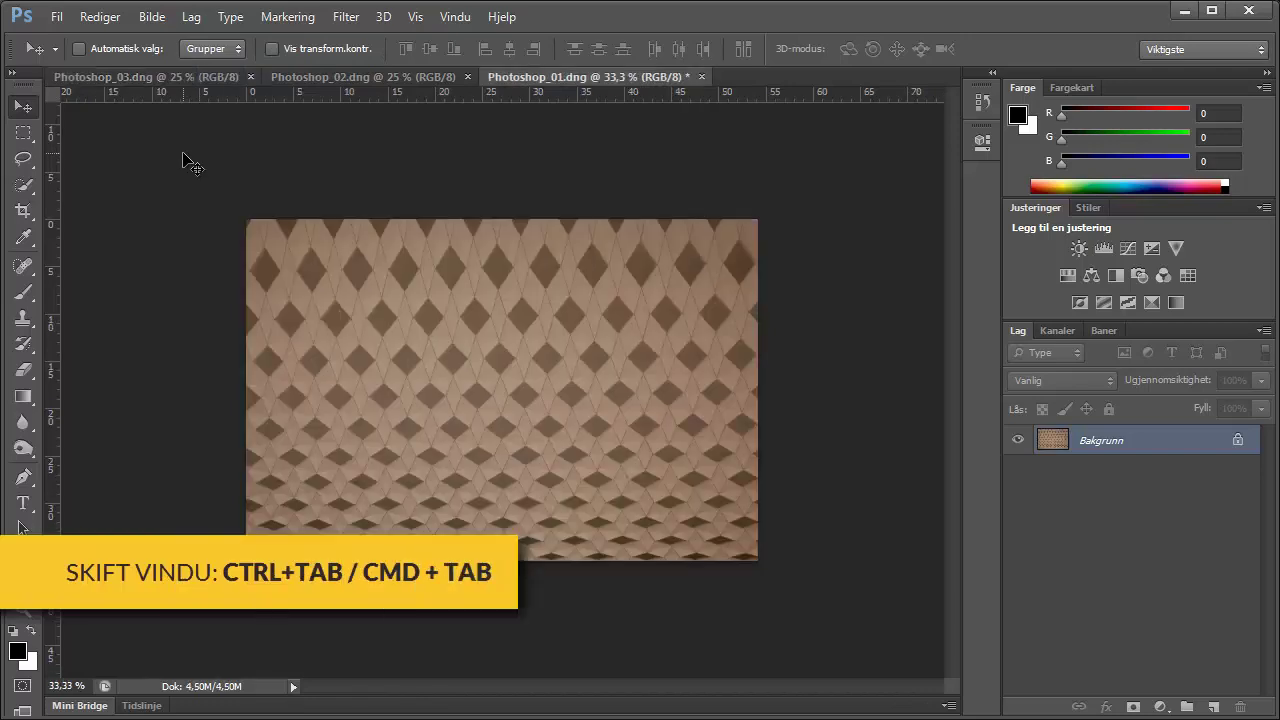
key(ctrl+Tab)
key(ctrl+Tab)
key(ctrl+Tab)
key(ctrl+Tab)
key(ctrl+Tab)
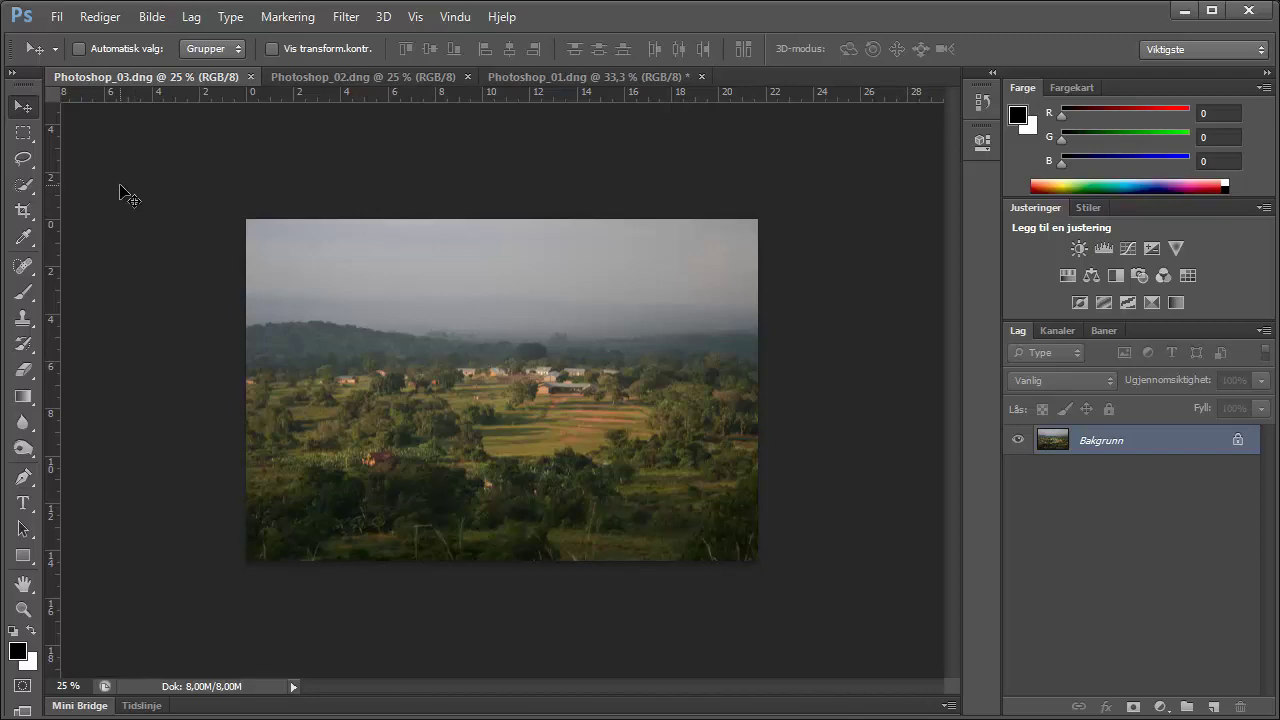
- Cycle forward and back through the three documents with Ctrl+Tab and Ctrl+Shift+Tab, ending on Photoshop_01
key(ctrl+Tab)
key(ctrl+Tab)
key(ctrl+Tab)
key(ctrl+Tab)
key(ctrl+Tab)
key(ctrl+Tab)
key(ctrl+Tab)
key(ctrl+Tab)
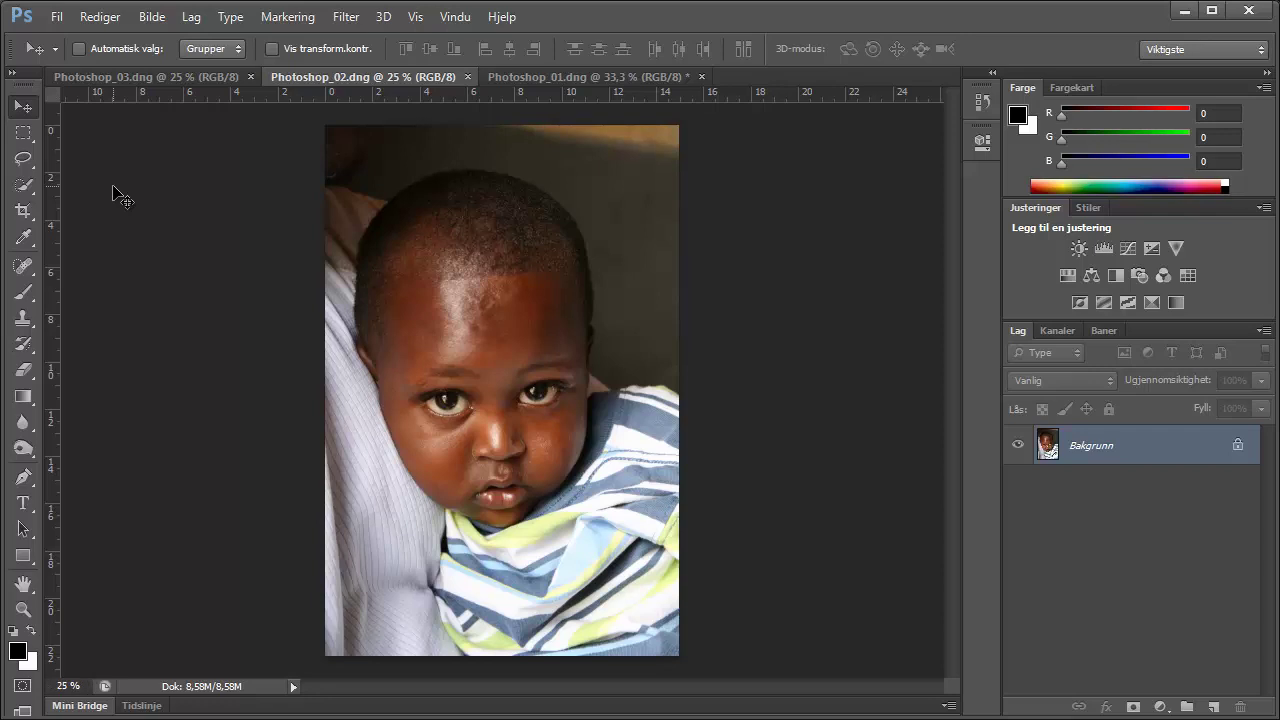
key(ctrl+Tab)
key(ctrl+shift+Tab)
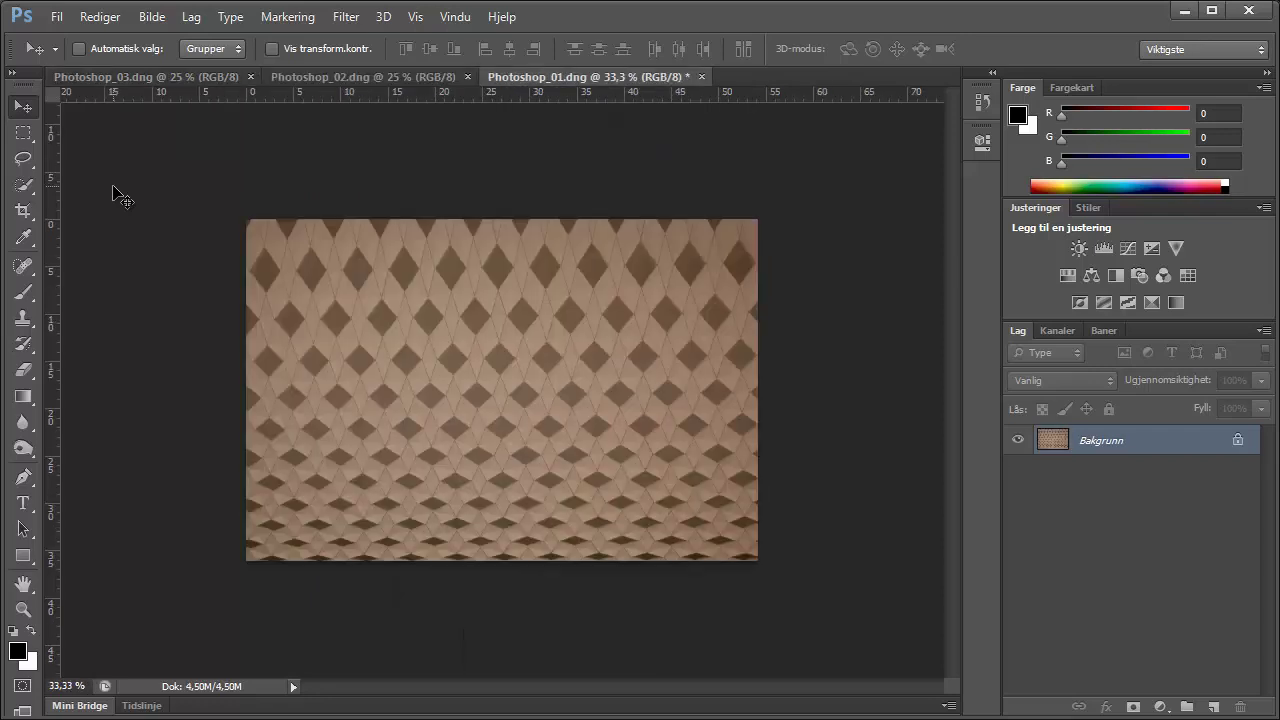
key(ctrl+shift+Tab)
key(ctrl+shift+Tab)
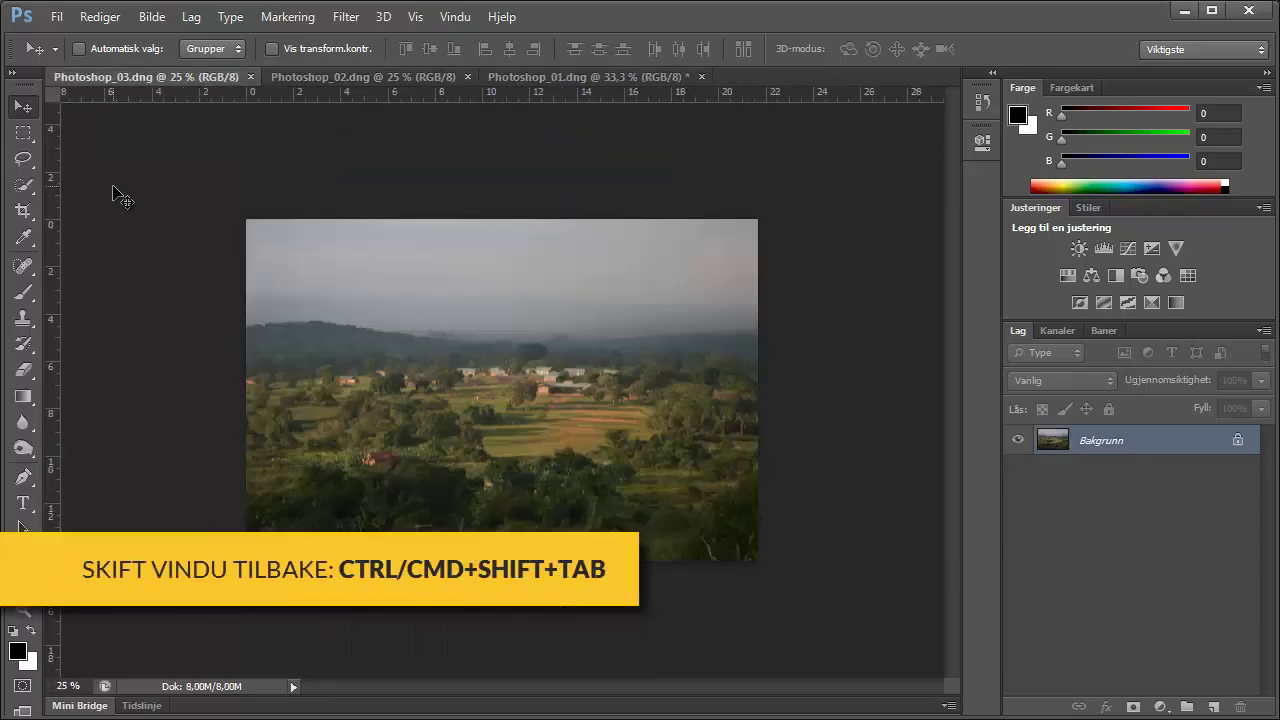
key(ctrl+Tab)
key(ctrl+Tab)
key(ctrl+Tab)
key(ctrl+Tab)
key(ctrl+Tab)
key(ctrl+Tab)
key(ctrl+Tab)
key(ctrl+Tab)
key(ctrl+Tab)
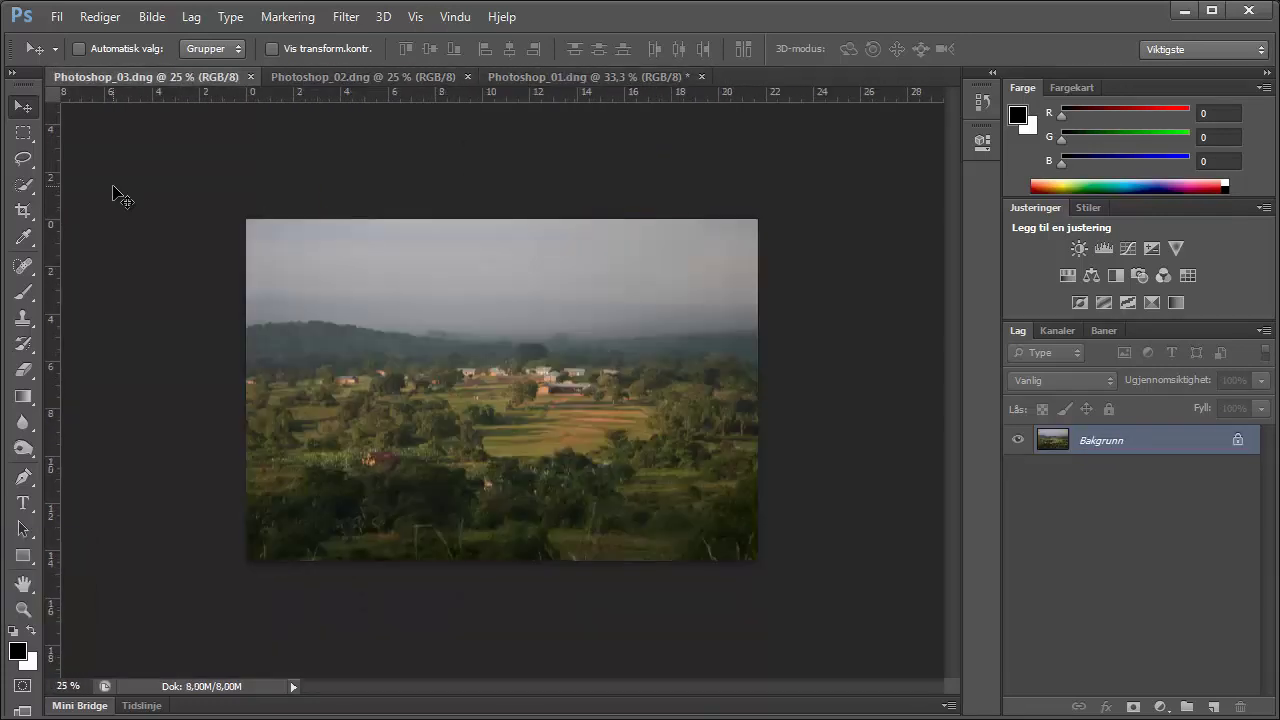
key(ctrl+Tab)
key(ctrl+Tab)
key(ctrl+Tab)
key(ctrl+Tab)
key(ctrl+Tab)
key(ctrl+shift+Tab)
key(ctrl+Tab)
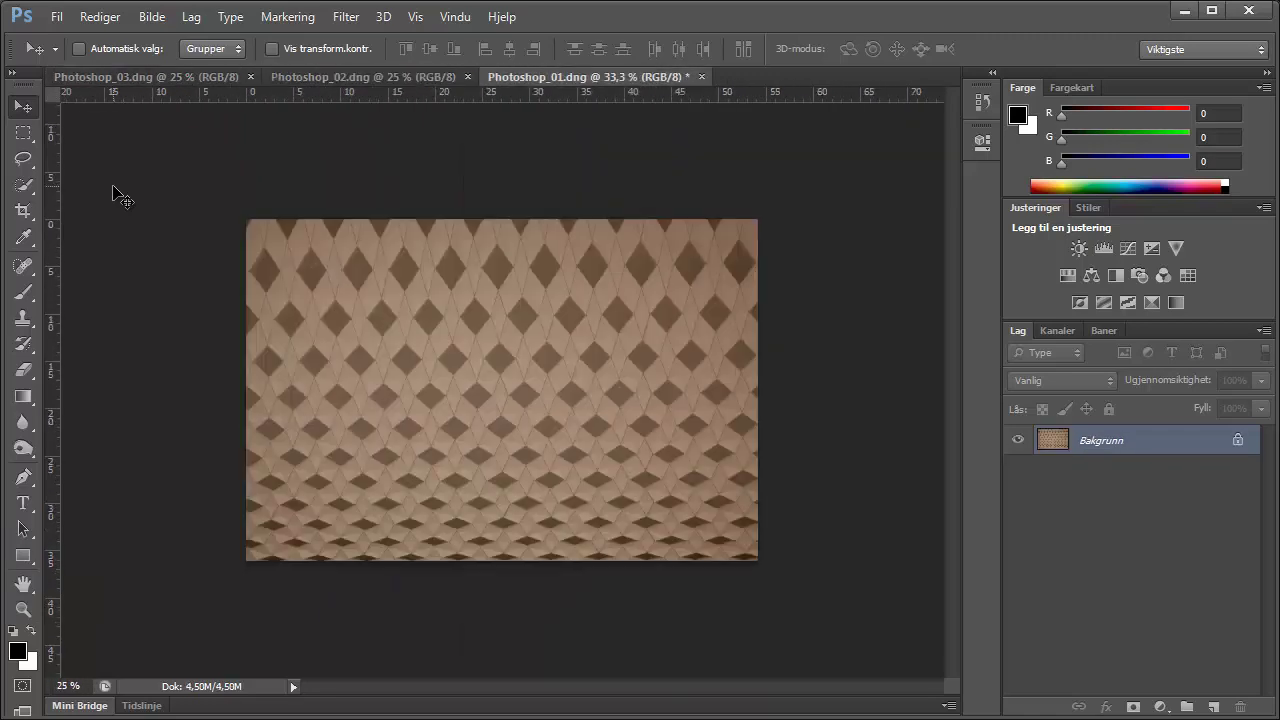
key(ctrl+shift+Tab)
key(ctrl+shift+Tab)
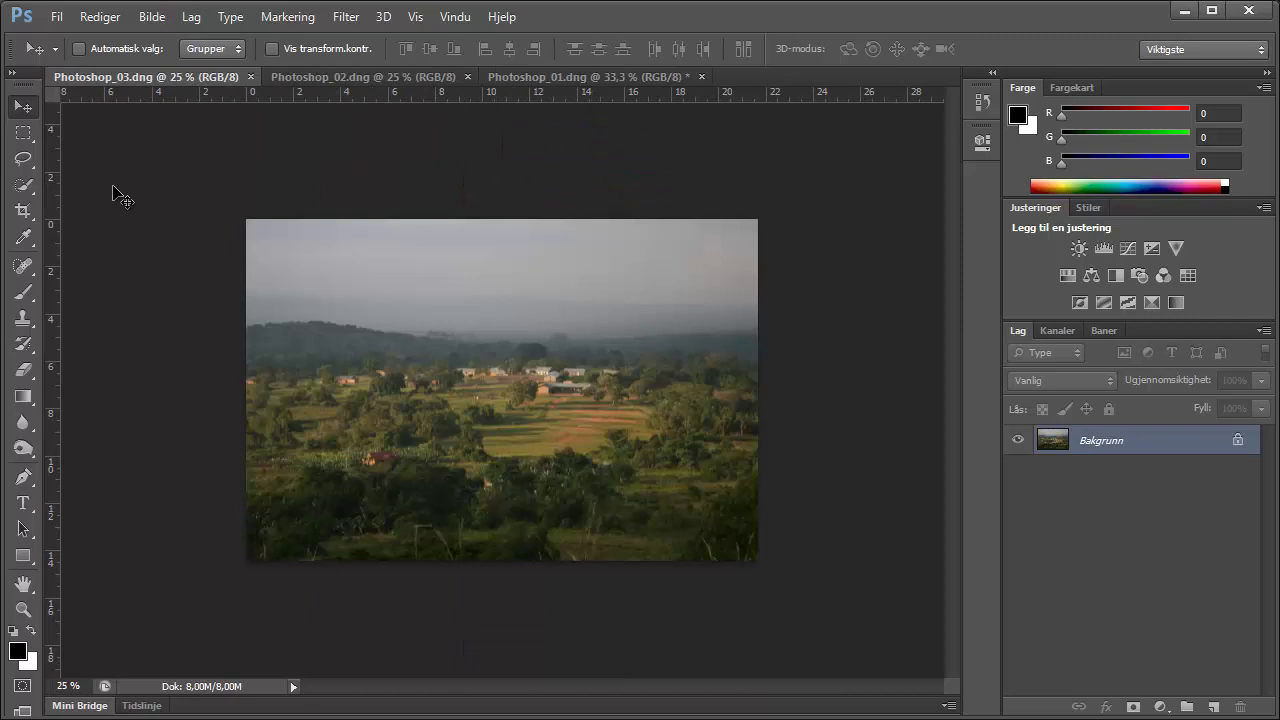
key(ctrl+shift+Tab)
key(ctrl+shift+Tab)
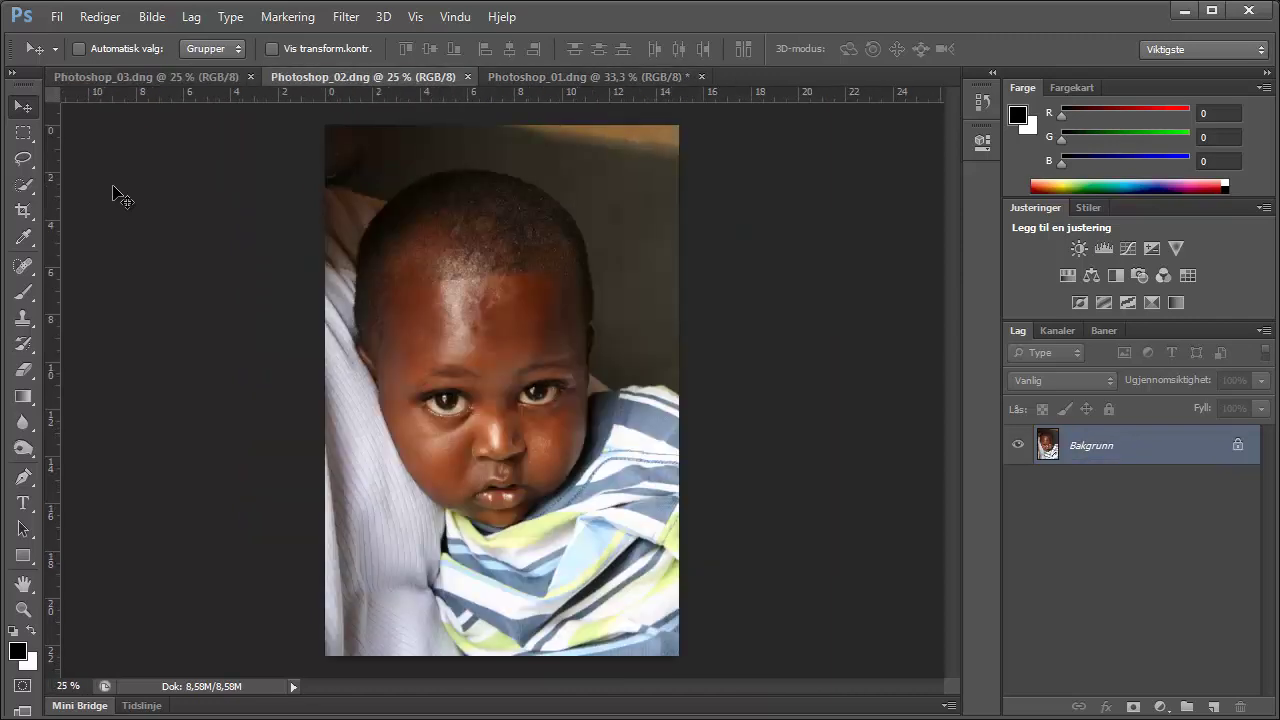
key(ctrl+shift+Tab)
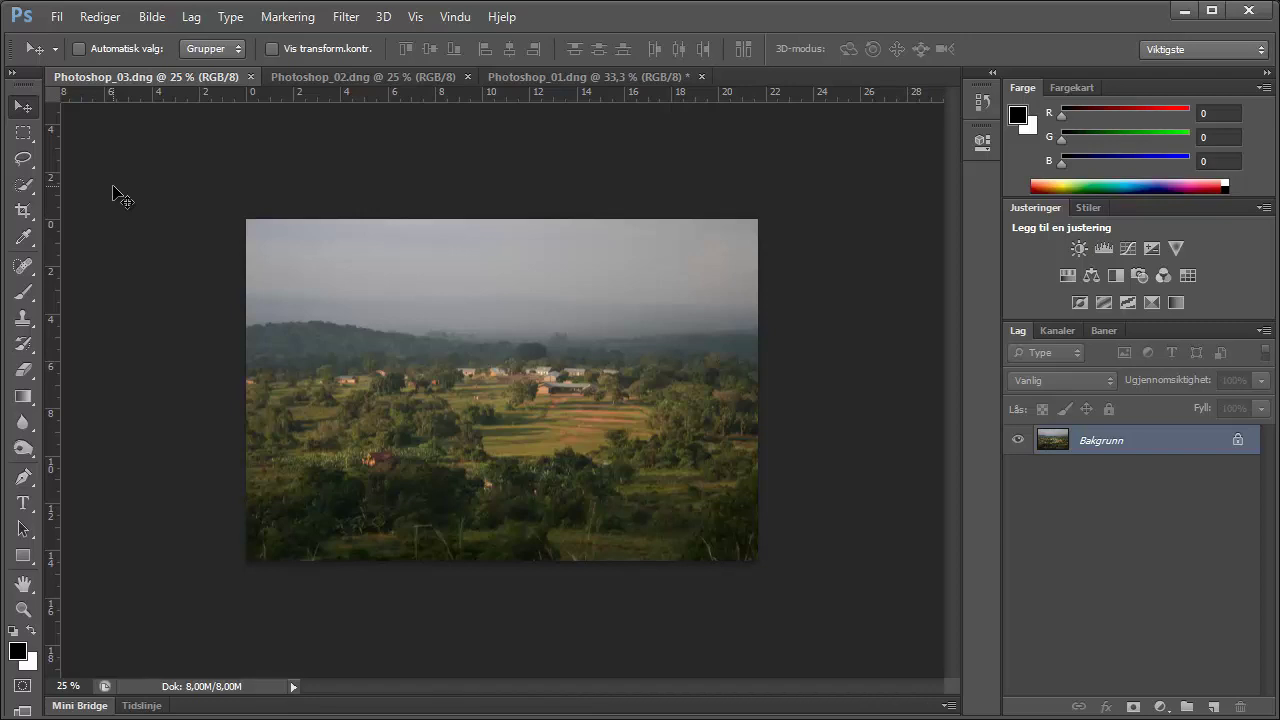
key(ctrl+Tab)
key(ctrl+Tab)
key(ctrl+Tab)
key(ctrl+Tab)
key(ctrl+Tab)
key(ctrl+Tab)
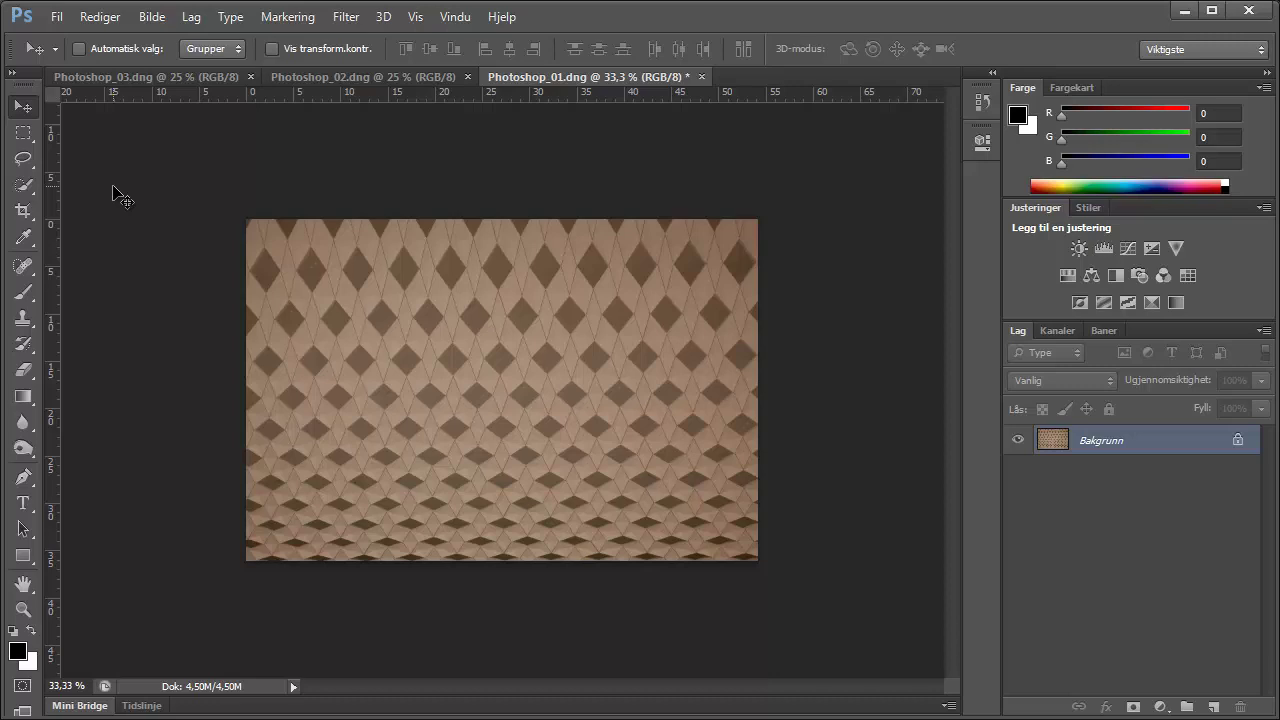
- Close Photoshop_01.dng with Ctrl+W, choosing Nei (No) to discard changes
key(ctrl+w)
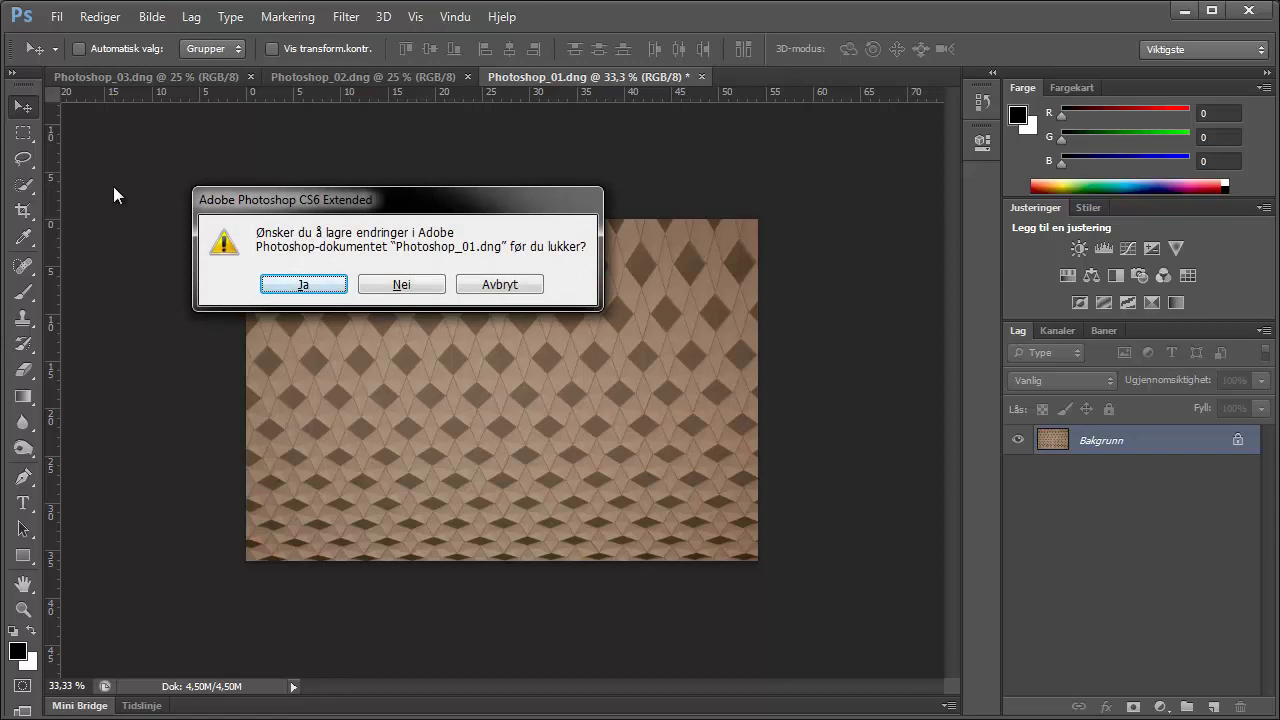
click(380, 289)
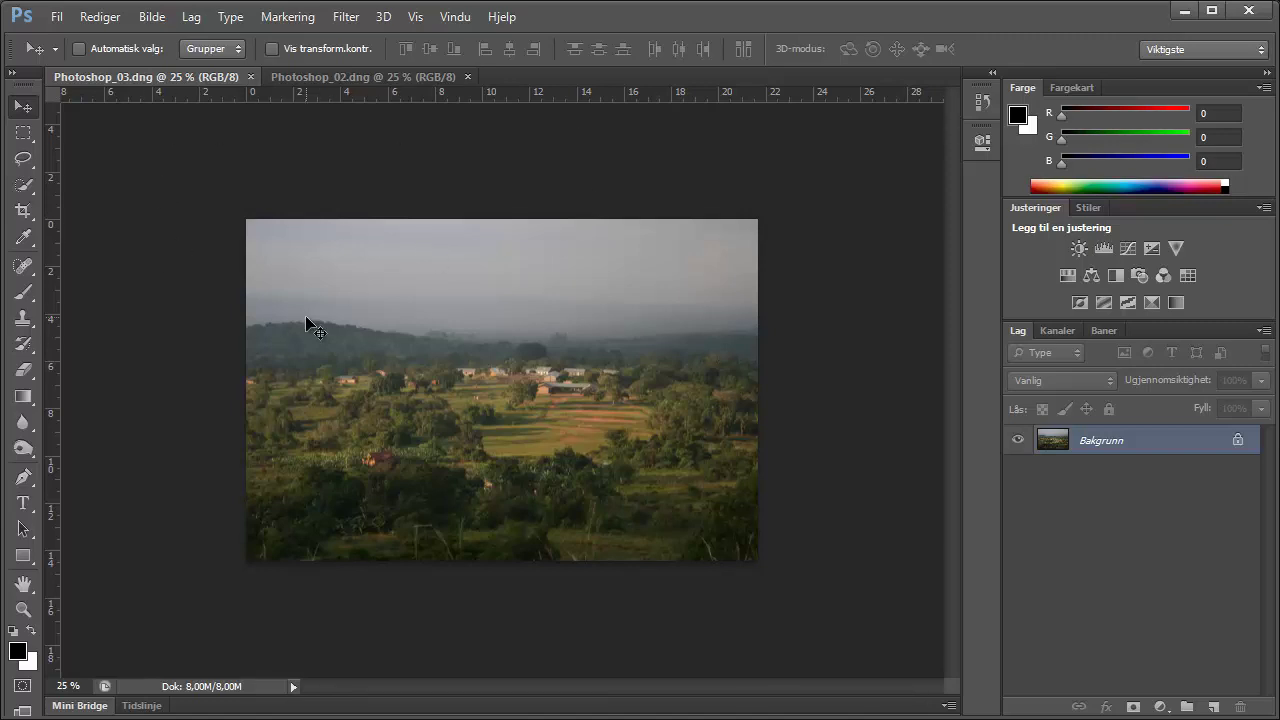
- Arrange the two open photos with Vindu > Ordne > Tile All Vertically
click(451, 18)
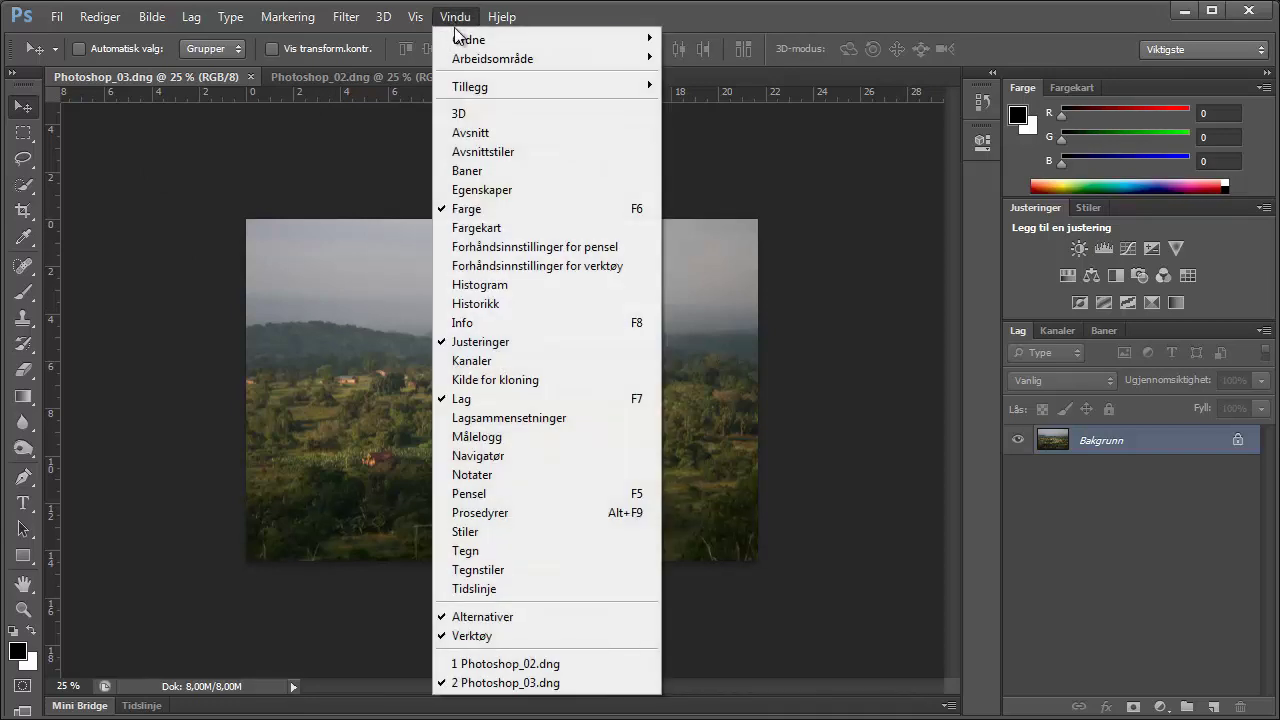
mouse_move(540, 39)
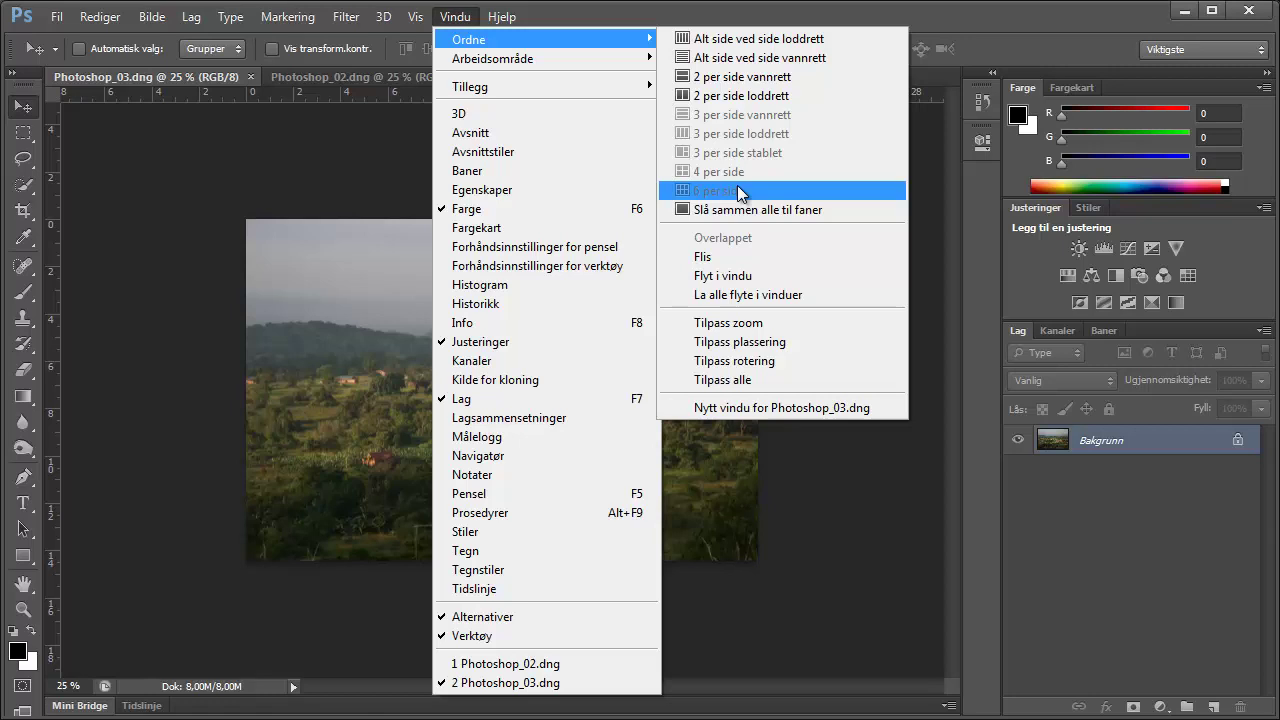
click(713, 45)
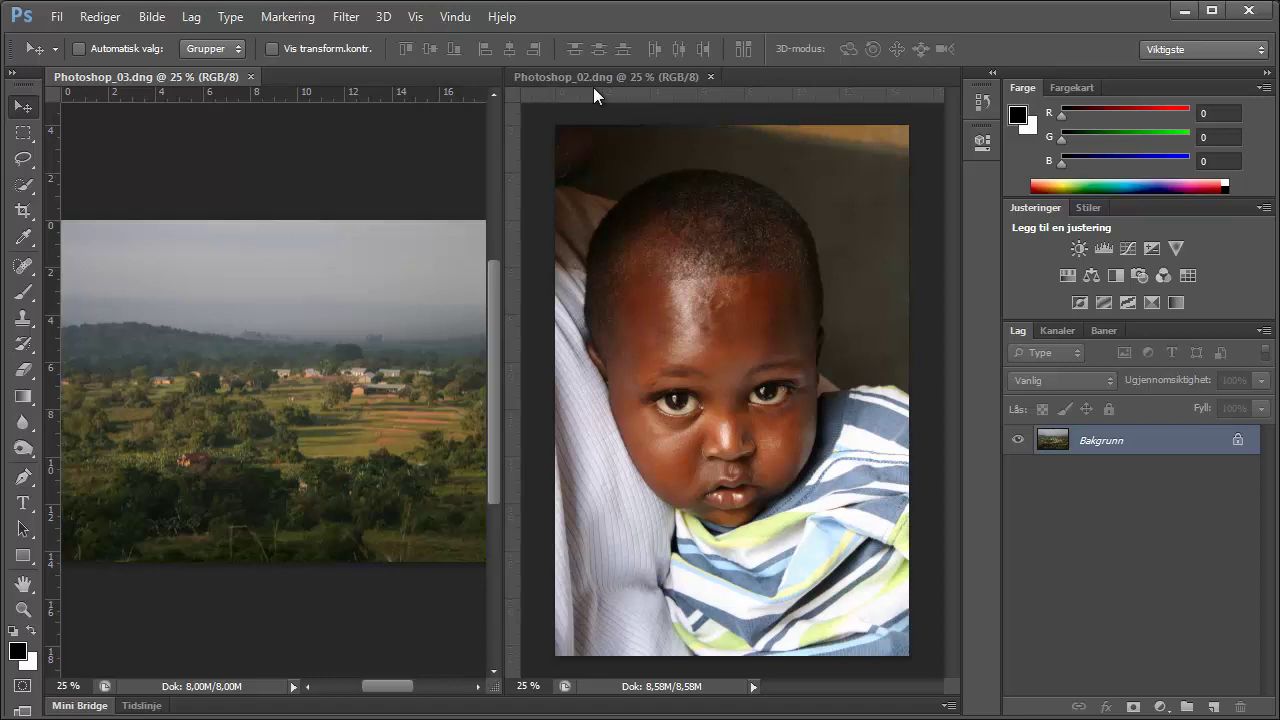
- Tile the photos horizontally and pan the landscape and the child's eyes into view separately
click(455, 18)
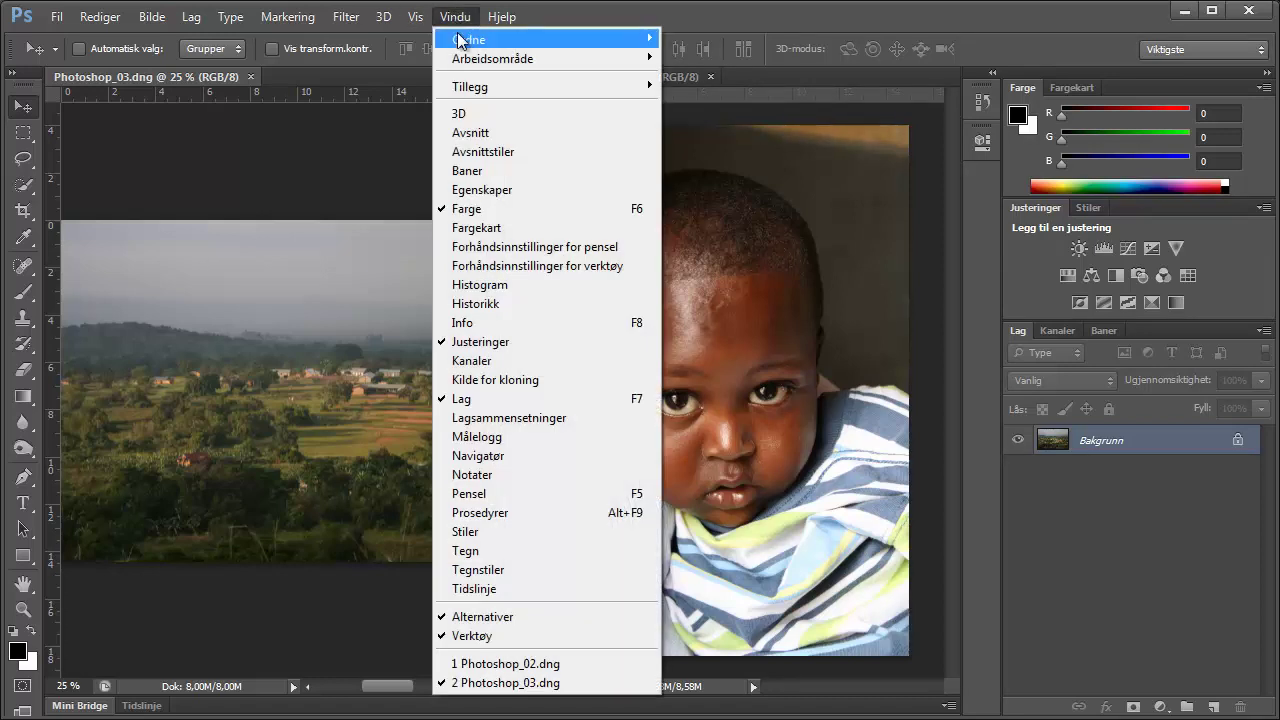
mouse_move(468, 39)
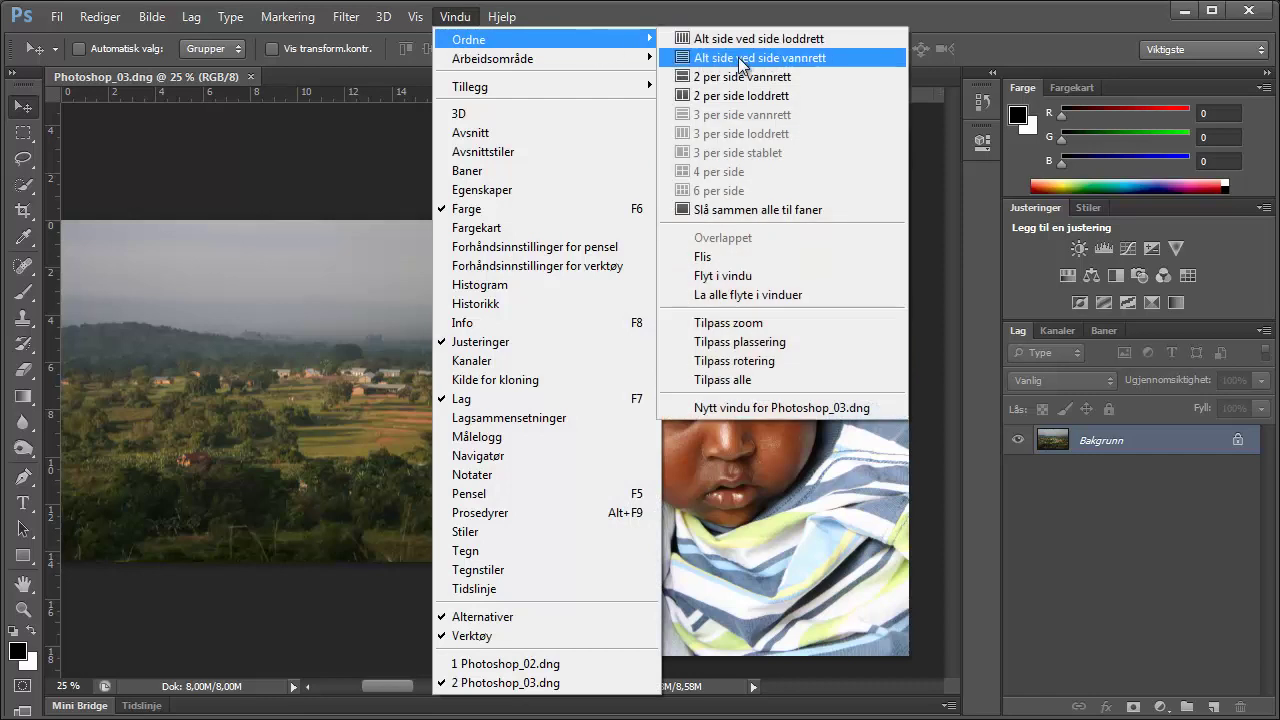
click(742, 58)
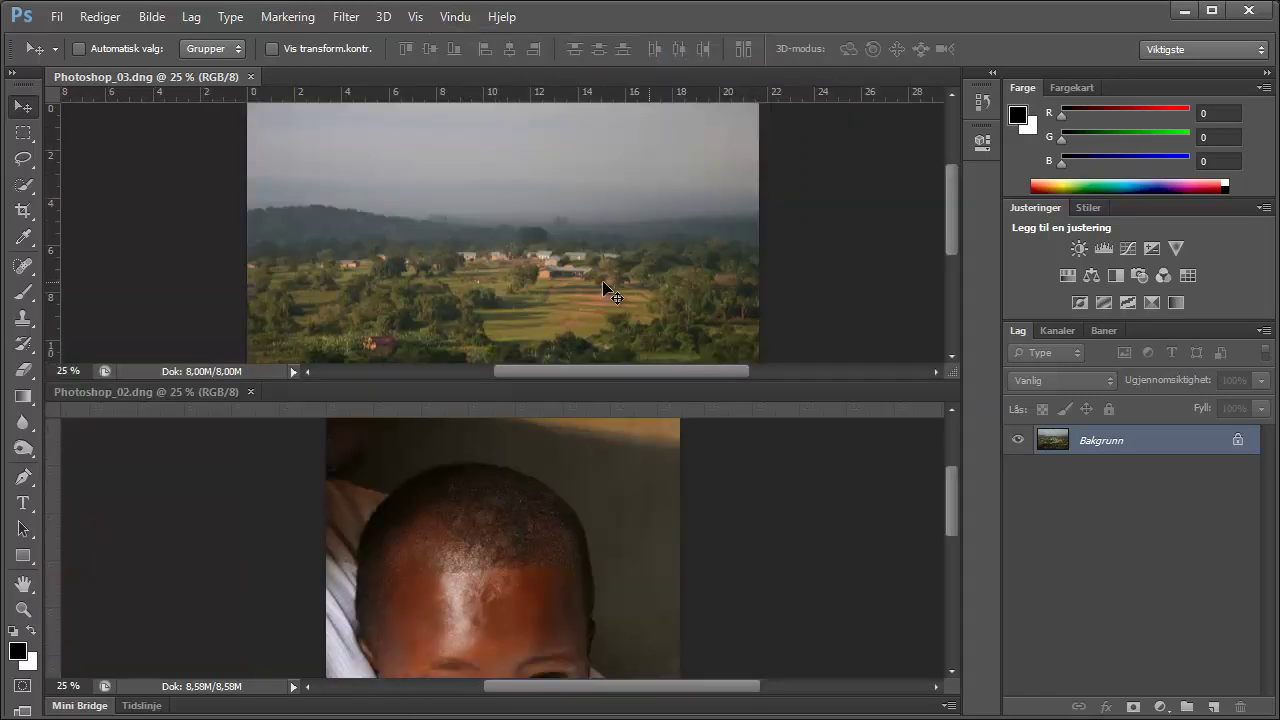
click(24, 584)
mouse_move(385, 325)
mouse_down()
mouse_move(310, 279)
mouse_move(400, 263)
mouse_up()
click(449, 571)
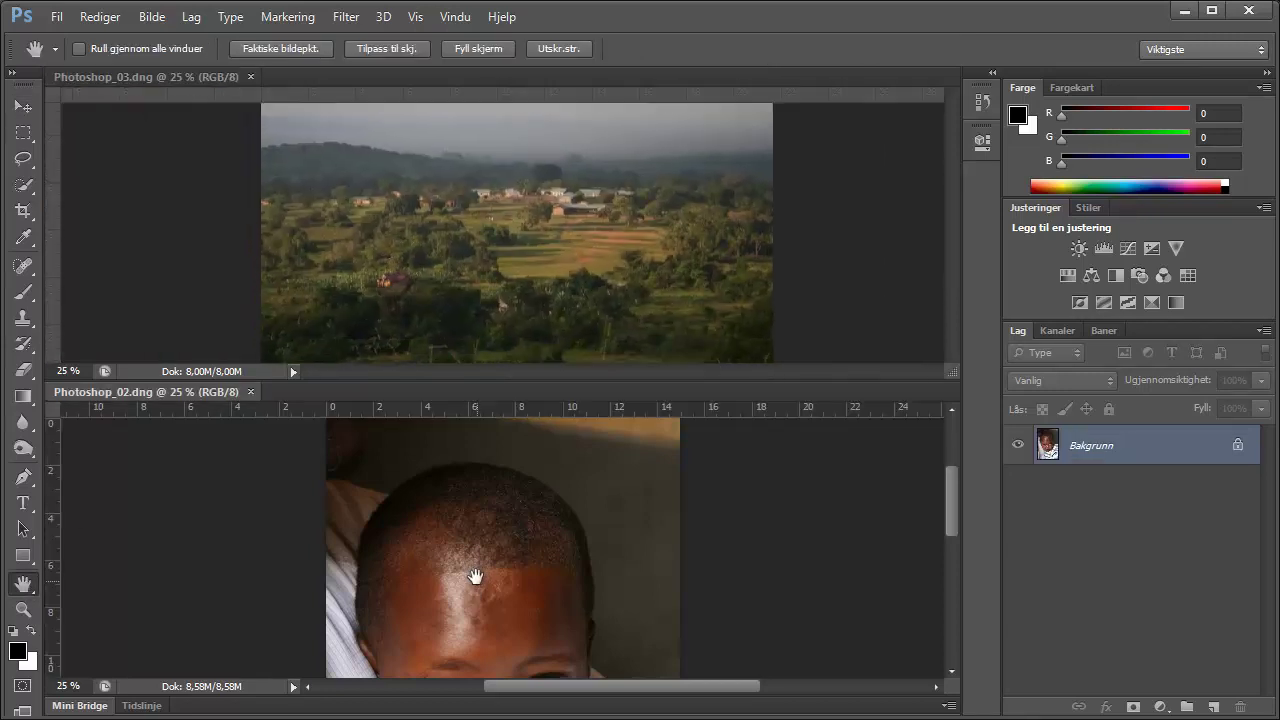
drag(530, 585, 495, 540)
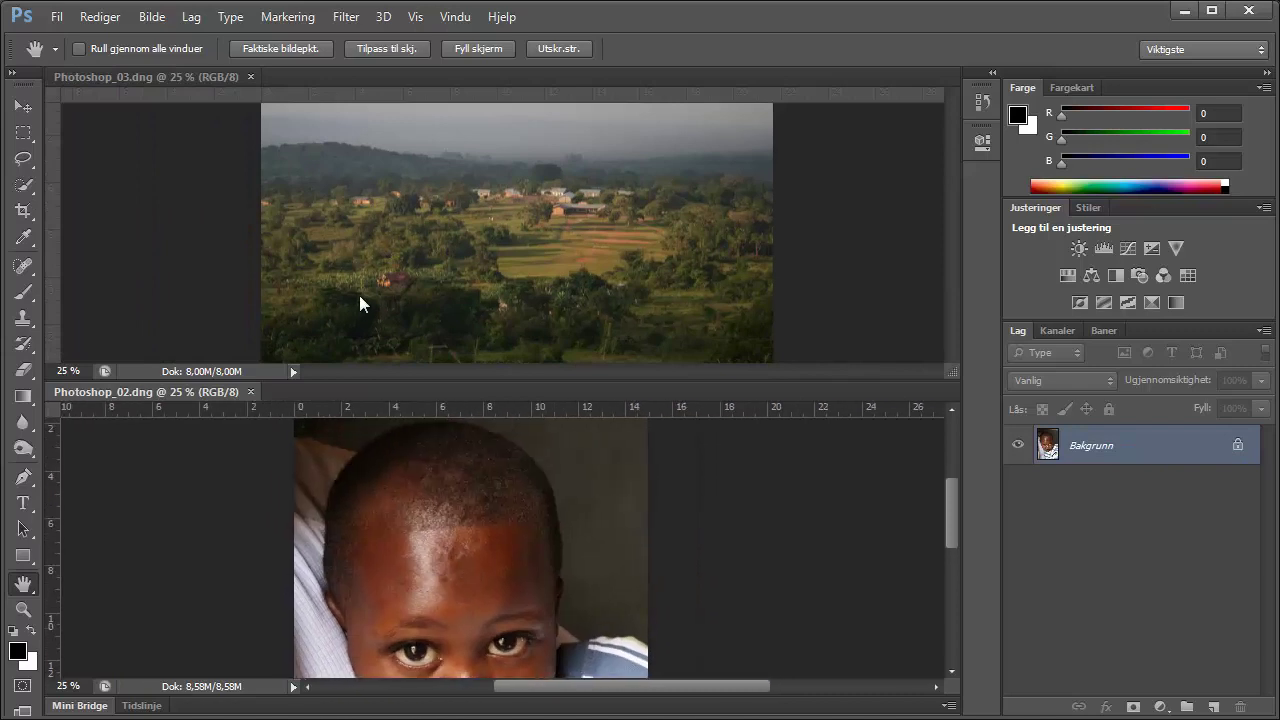
- With Scroll All Windows on, pan both photos together and zoom in on the landscape
click(115, 70)
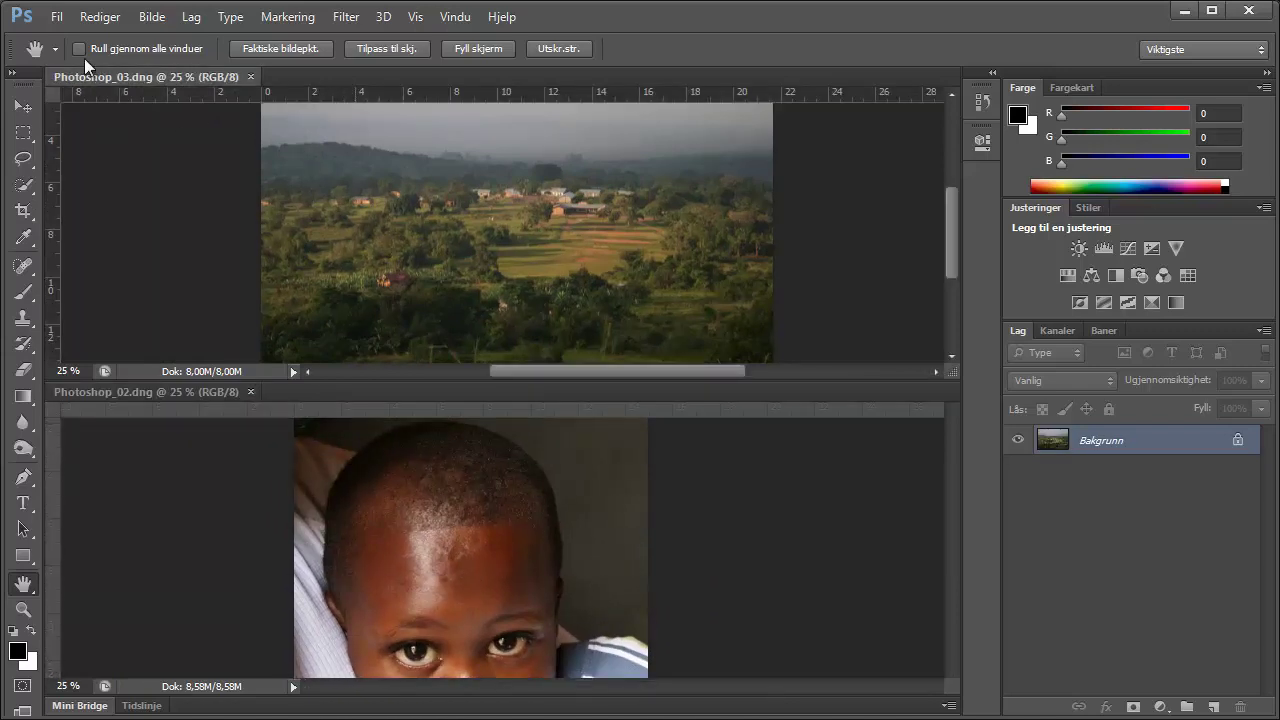
mouse_move(474, 237)
mouse_down()
mouse_move(316, 339)
mouse_move(490, 275)
mouse_up()
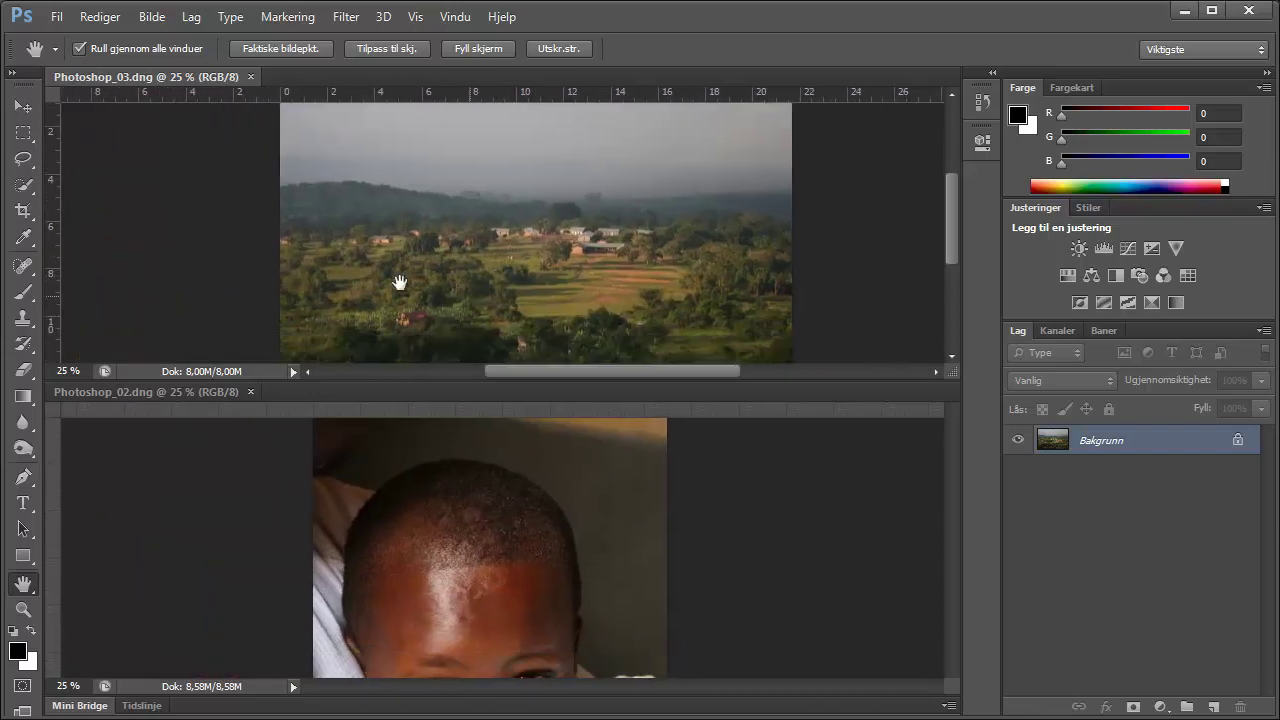
ctrl+click(391, 245)
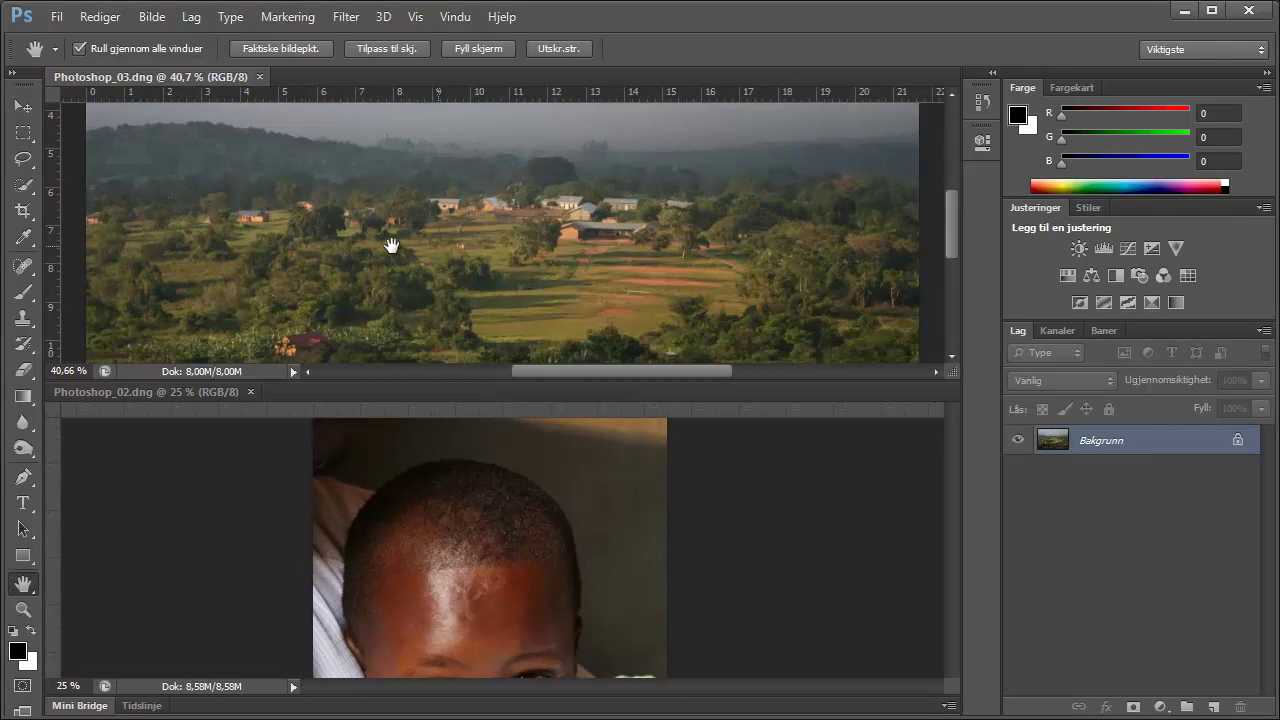
ctrl+click(444, 497)
drag(444, 497, 391, 500)
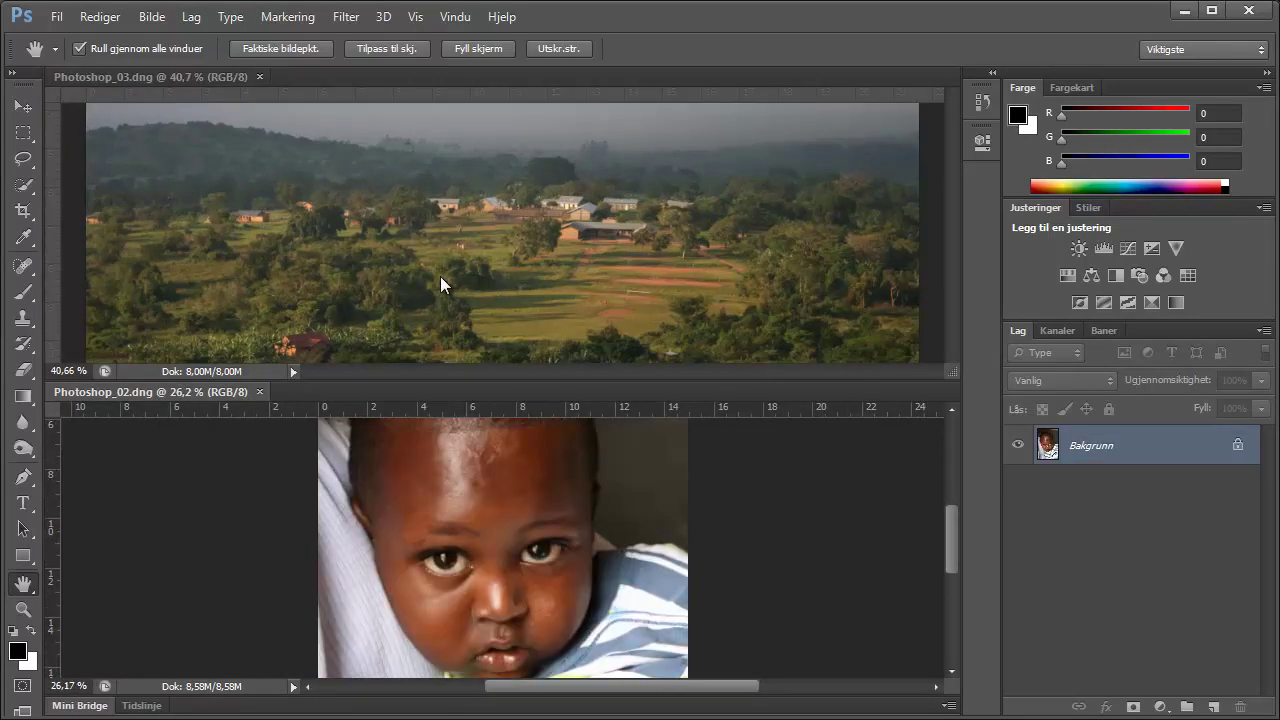
click(423, 214)
mouse_move(423, 266)
mouse_down()
mouse_move(357, 214)
mouse_move(364, 170)
mouse_move(457, 234)
mouse_move(510, 240)
mouse_up()
- Turn Scroll All Windows off and pan the portrait on its own
click(79, 48)
click(436, 499)
drag(457, 437, 527, 440)
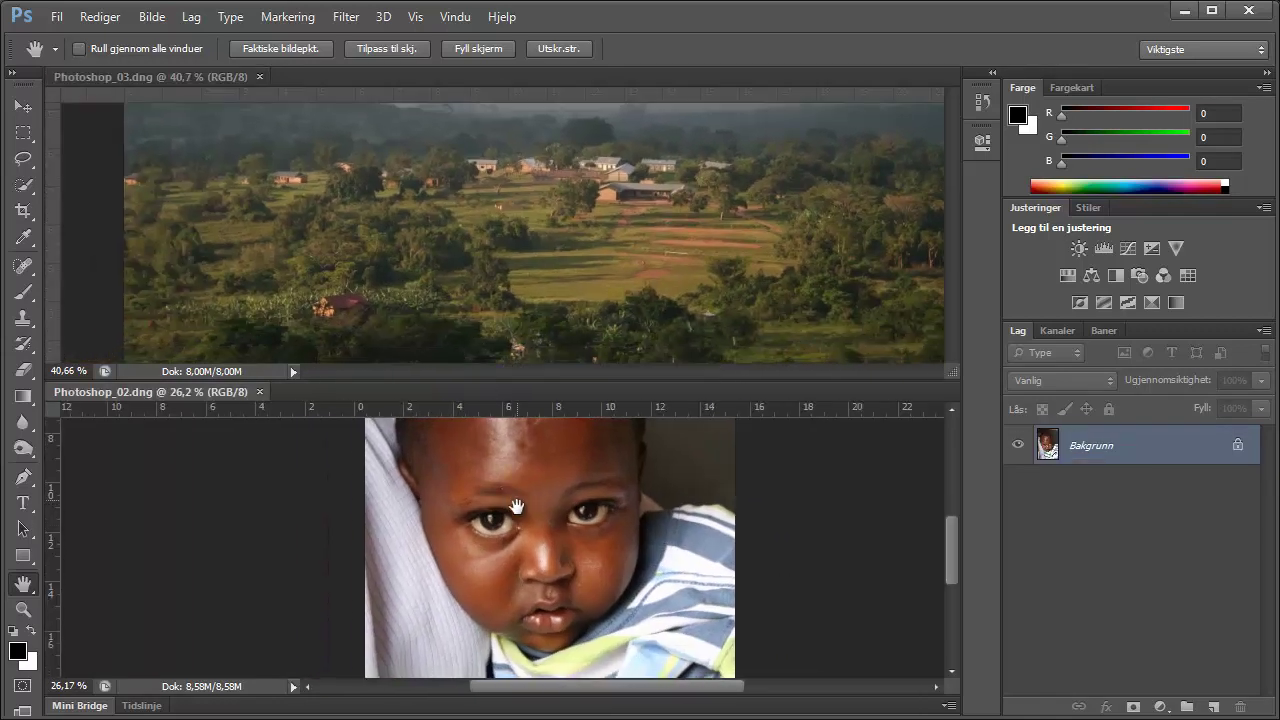
click(470, 282)
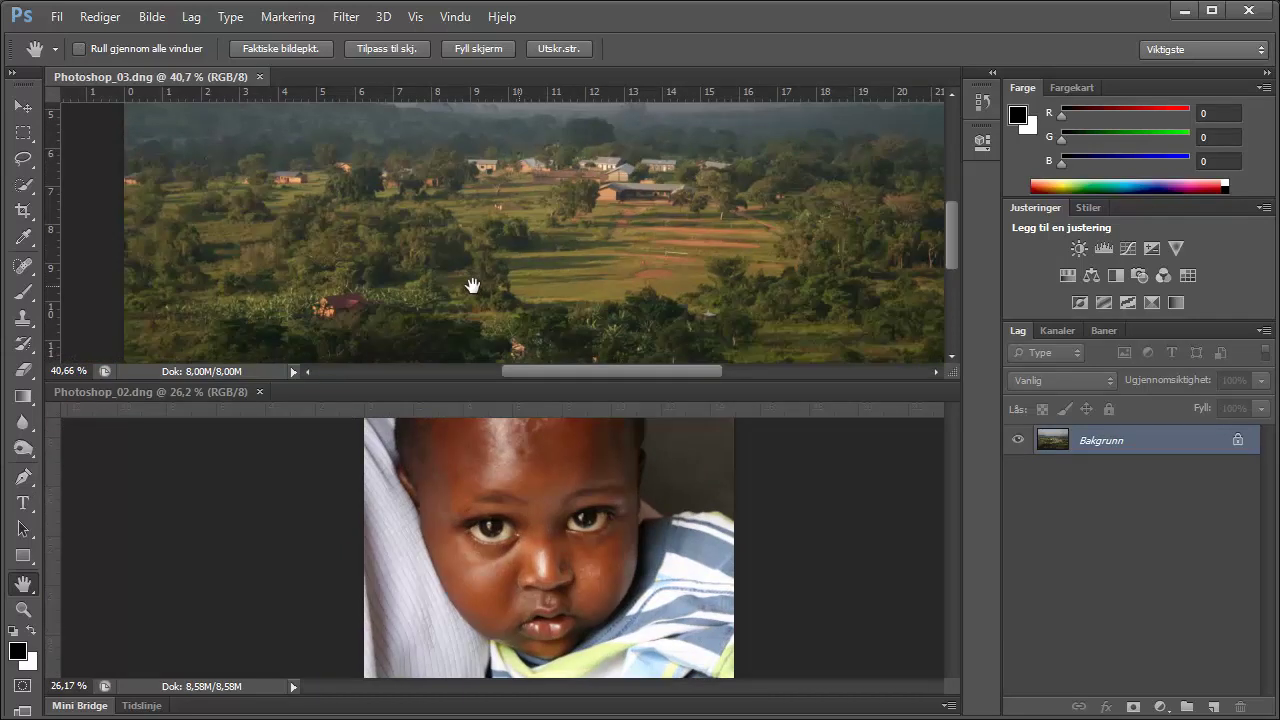
click(457, 19)
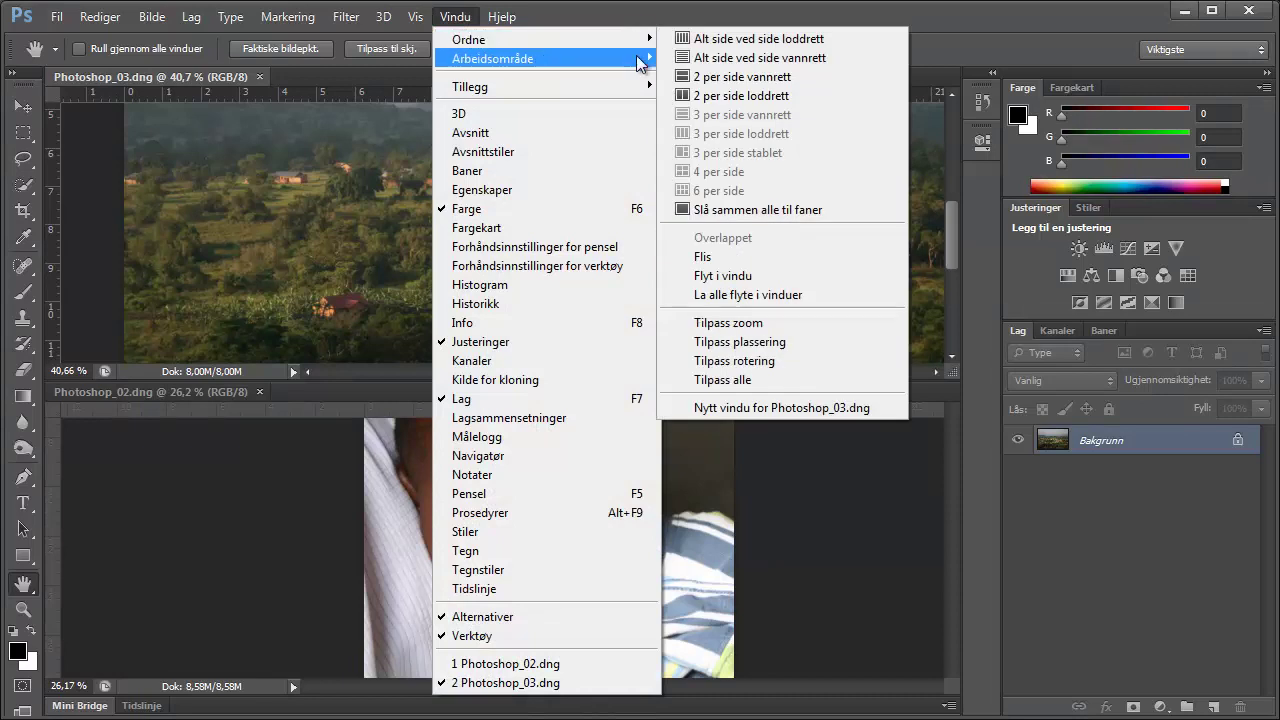
mouse_move(545, 39)
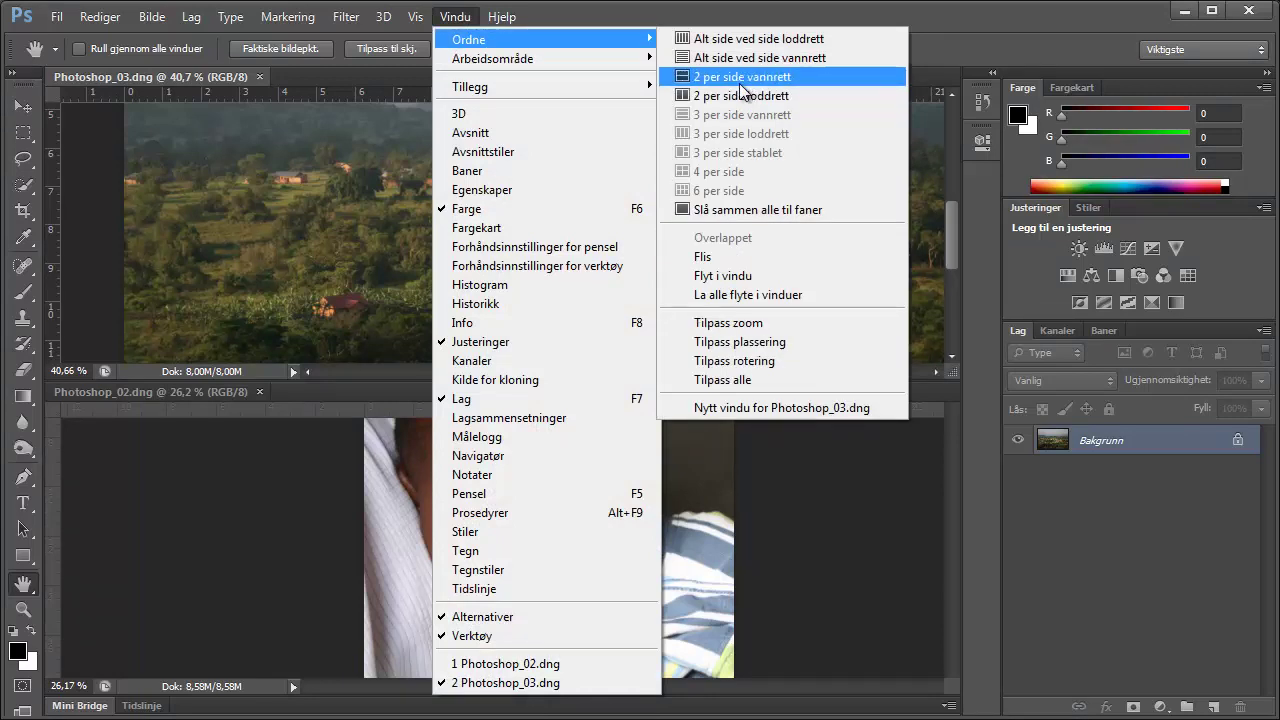
- Switch the two photos to a 2-up Horizontal layout, then 2-up Vertical
click(742, 78)
click(455, 17)
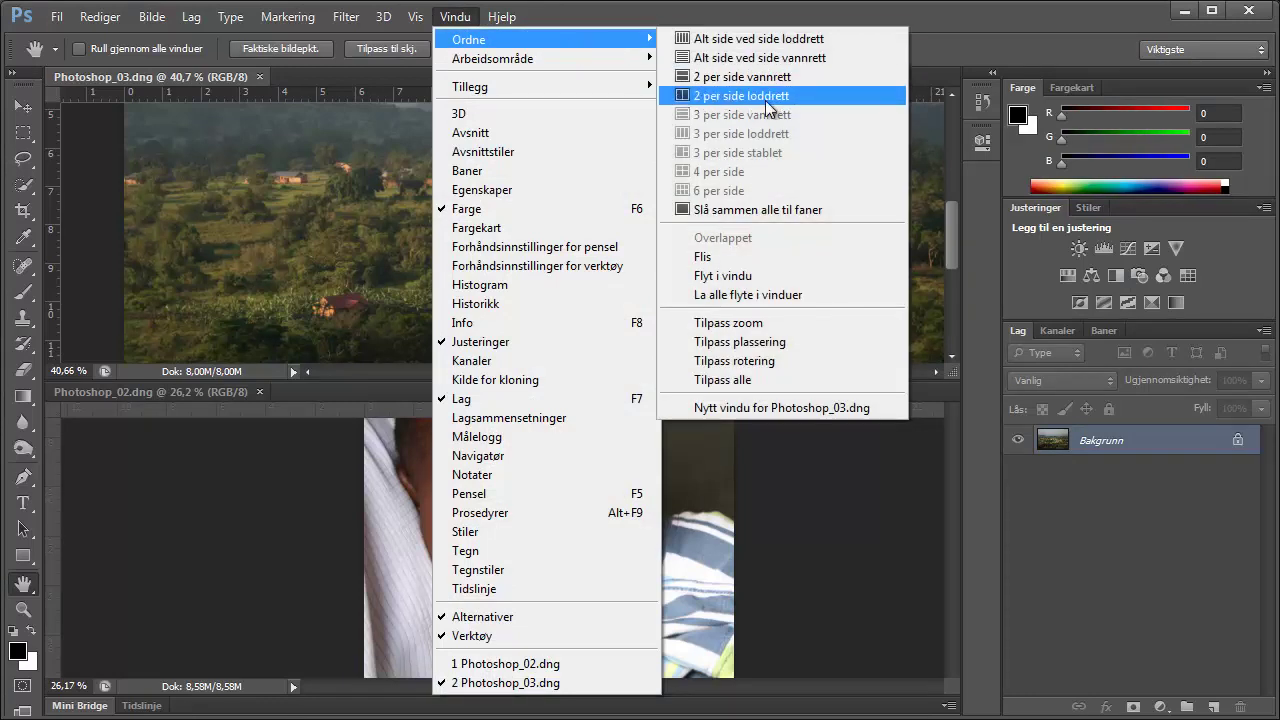
click(765, 100)
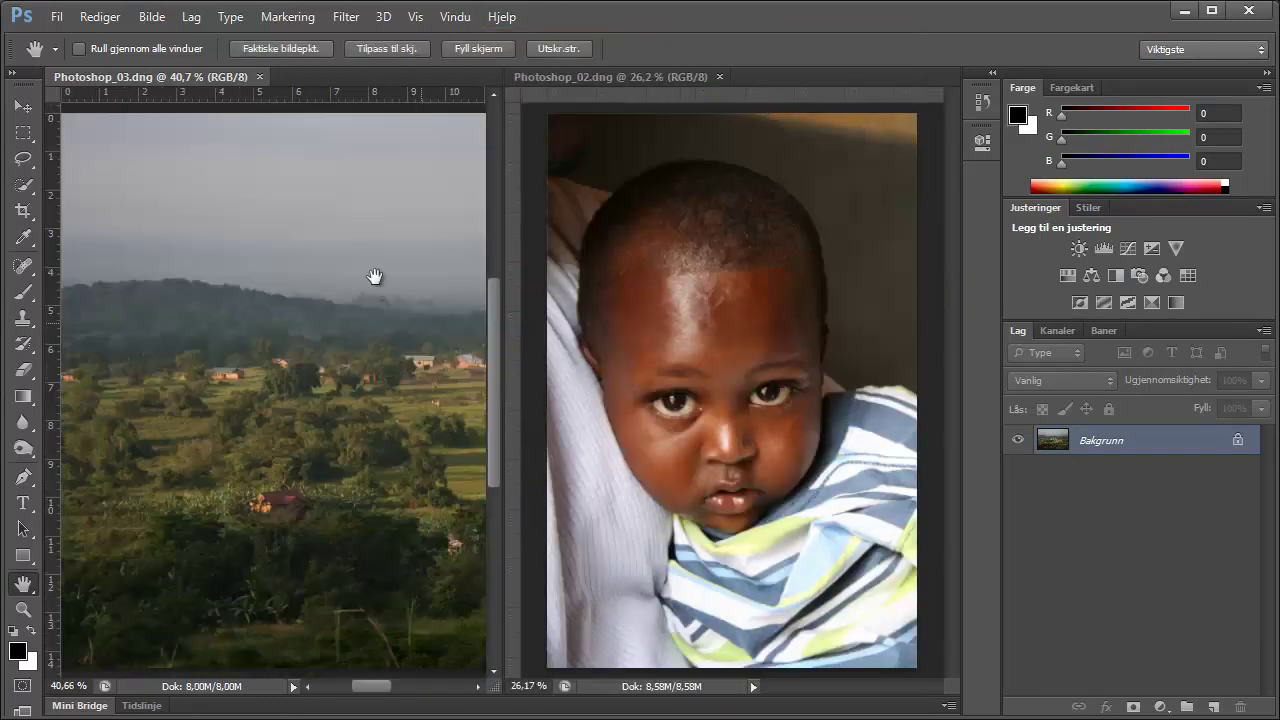
- Consolidate both photos back into tabs with Window > Arrange > Consolidate All to Tabs
click(454, 17)
mouse_move(545, 39)
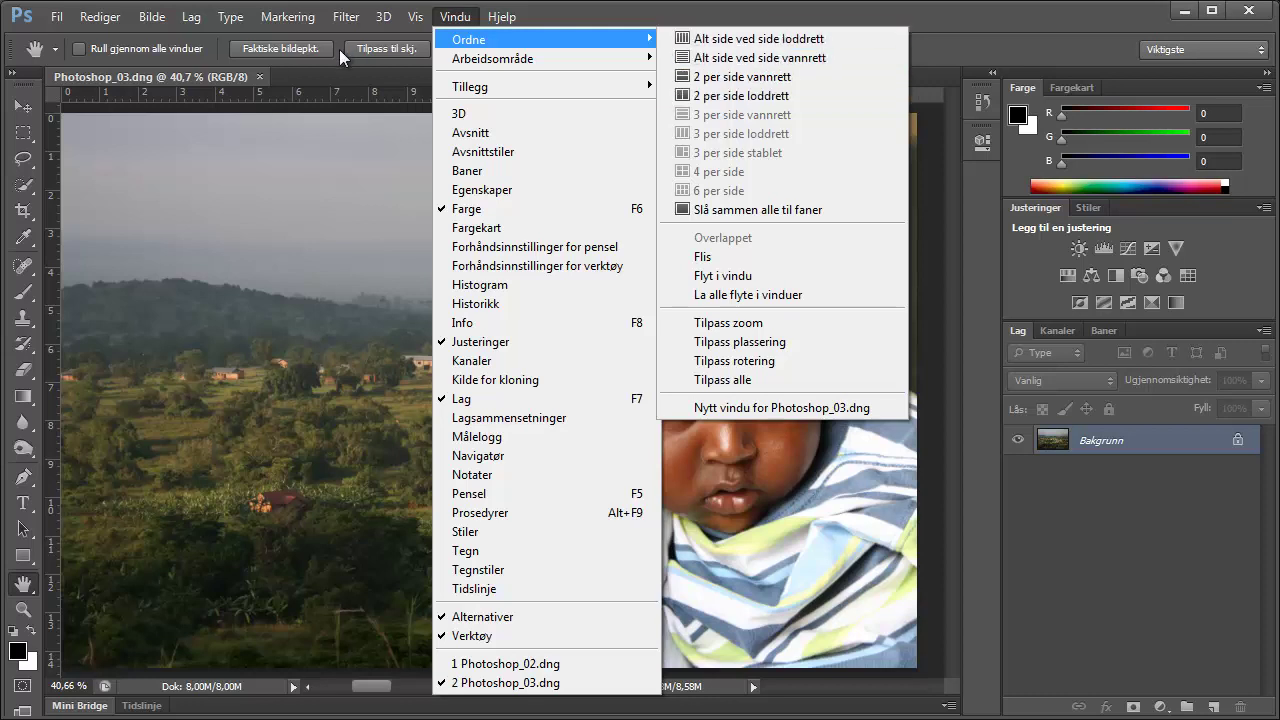
click(327, 75)
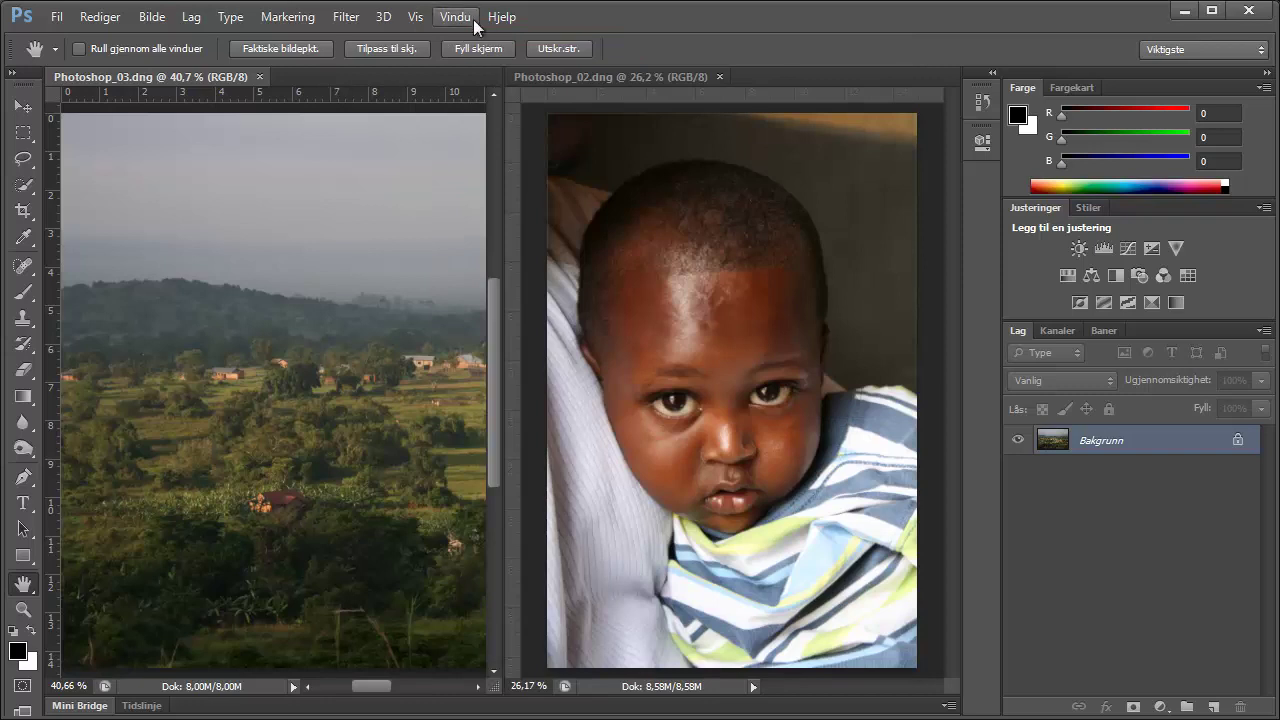
click(455, 17)
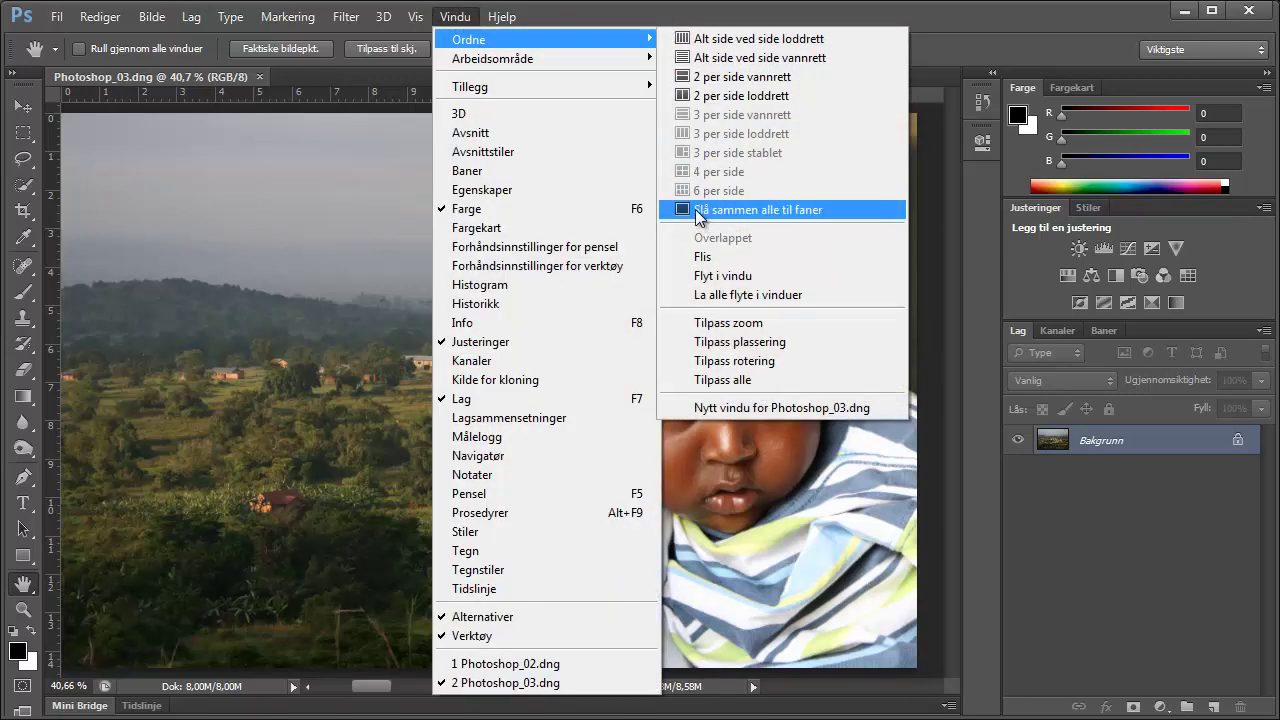
click(753, 210)
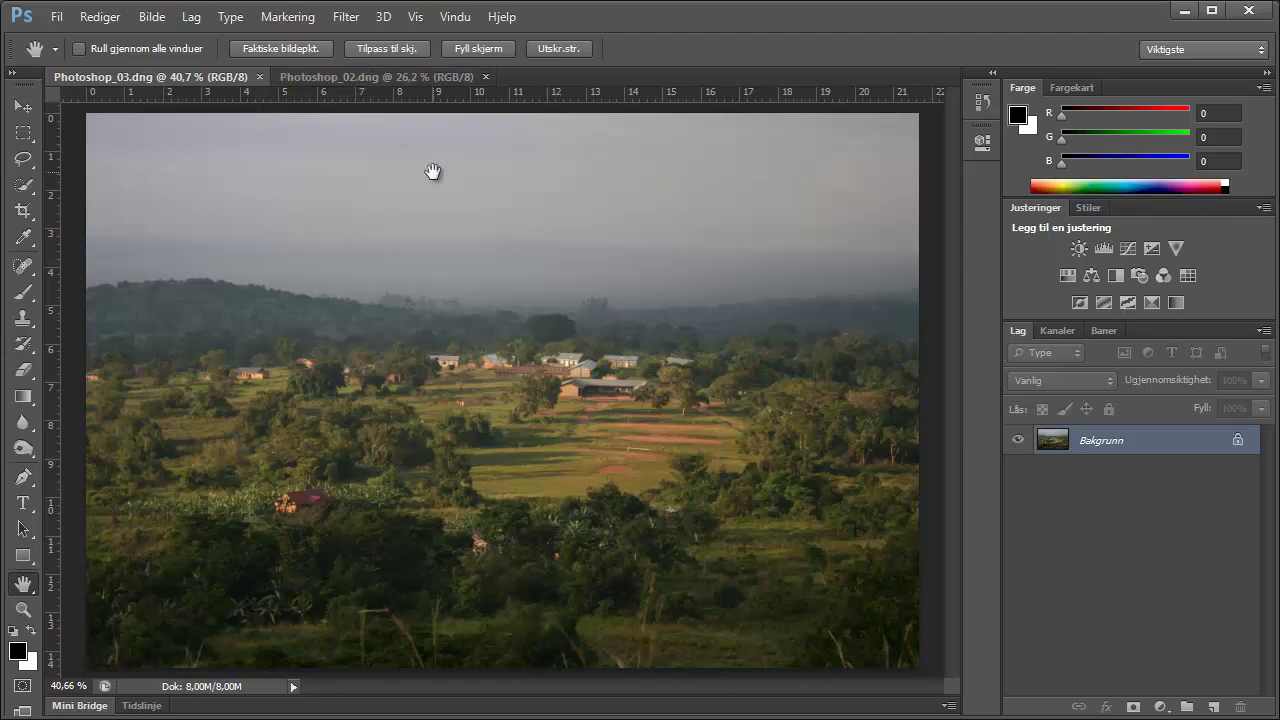
- Open Photoshop_03.dng again through Camera Raw, creating the Photoshop_03-2 tab
key(ctrl+o)
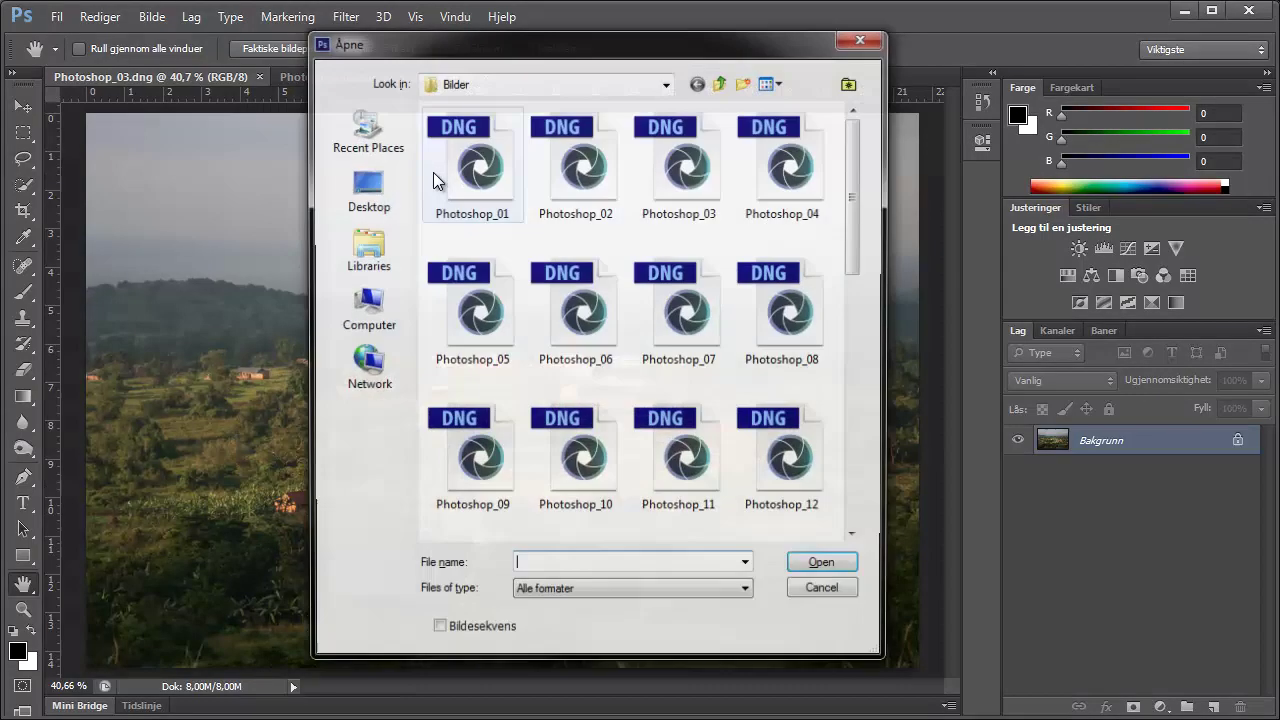
double_click(695, 166)
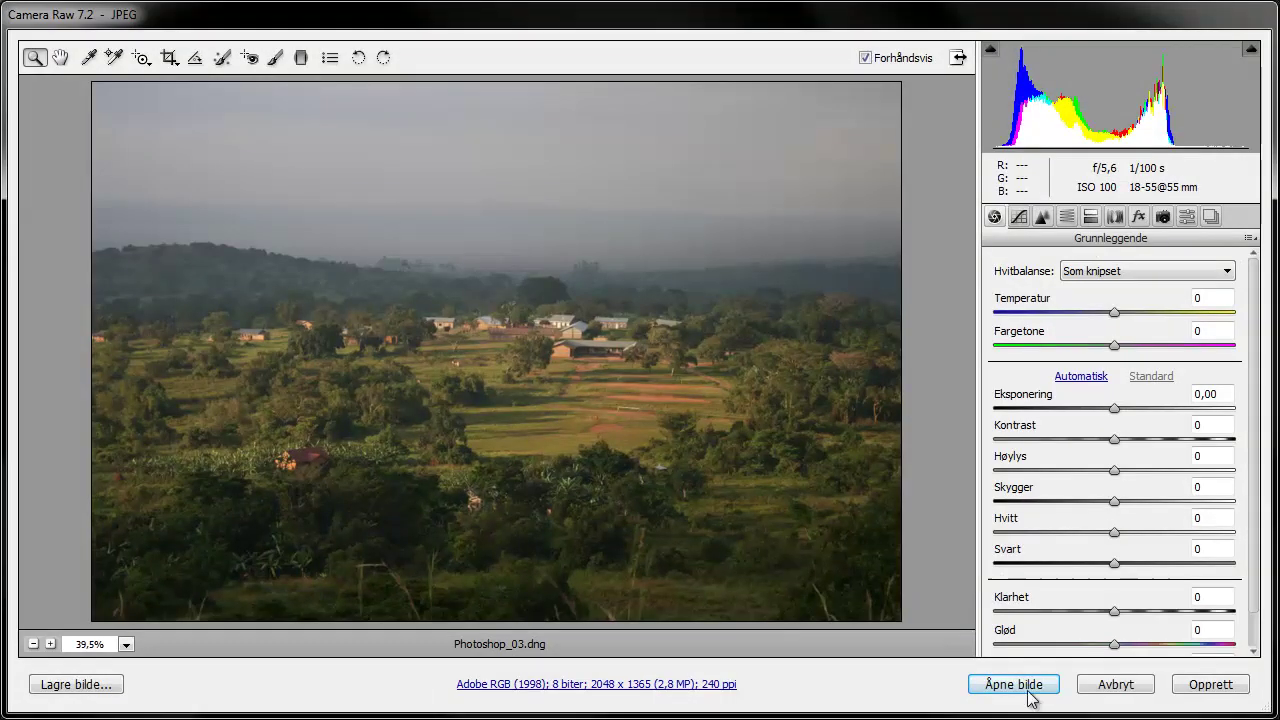
click(1000, 680)
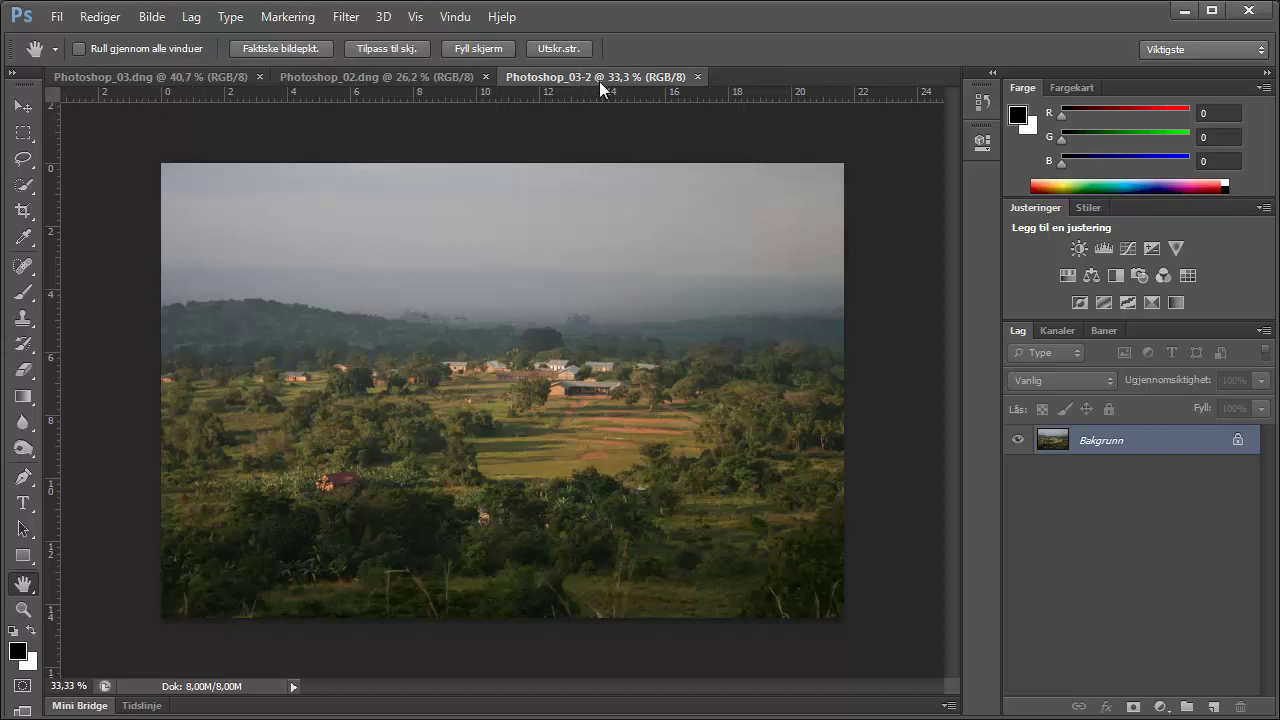
- Switch back and forth between the Photoshop_03.dng and Photoshop_03-2 tabs
click(227, 81)
click(569, 77)
click(175, 77)
click(546, 77)
click(123, 78)
click(572, 78)
- Try Tile All Vertically, 3-up Stacked and 3-up Horizontal, then Consolidate All to Tabs
click(455, 22)
mouse_move(545, 39)
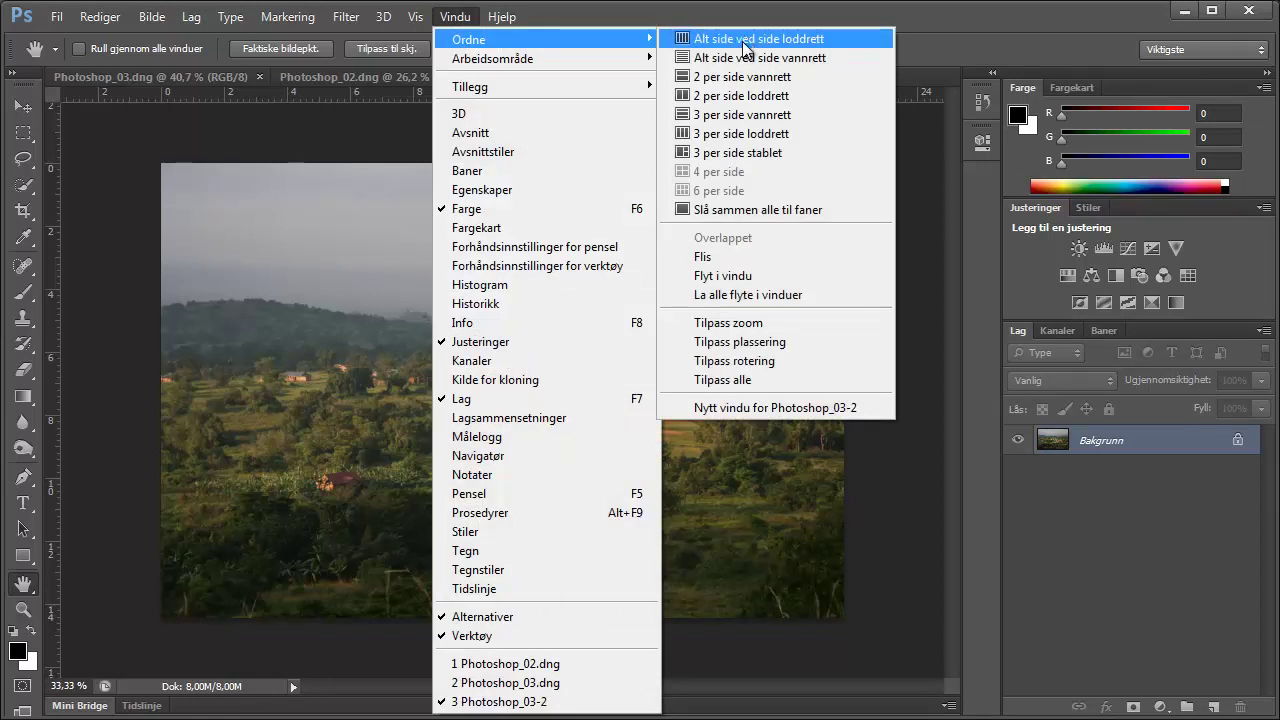
click(745, 42)
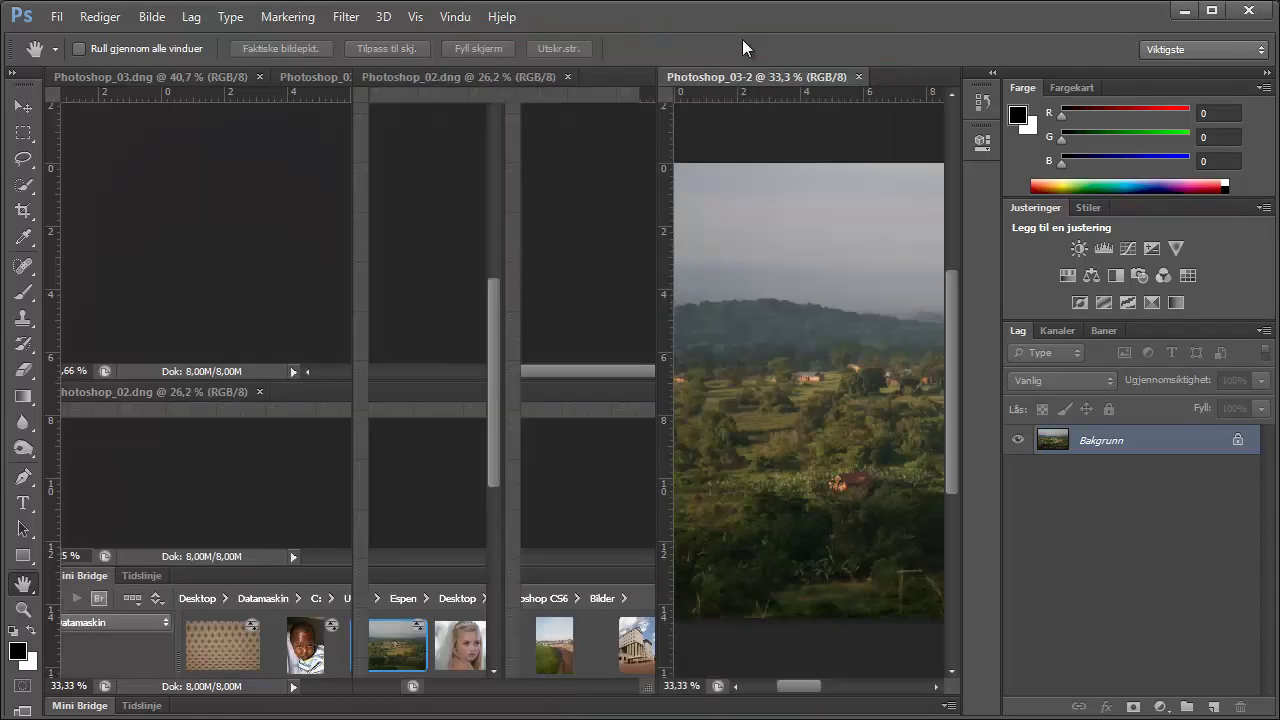
click(447, 17)
click(455, 17)
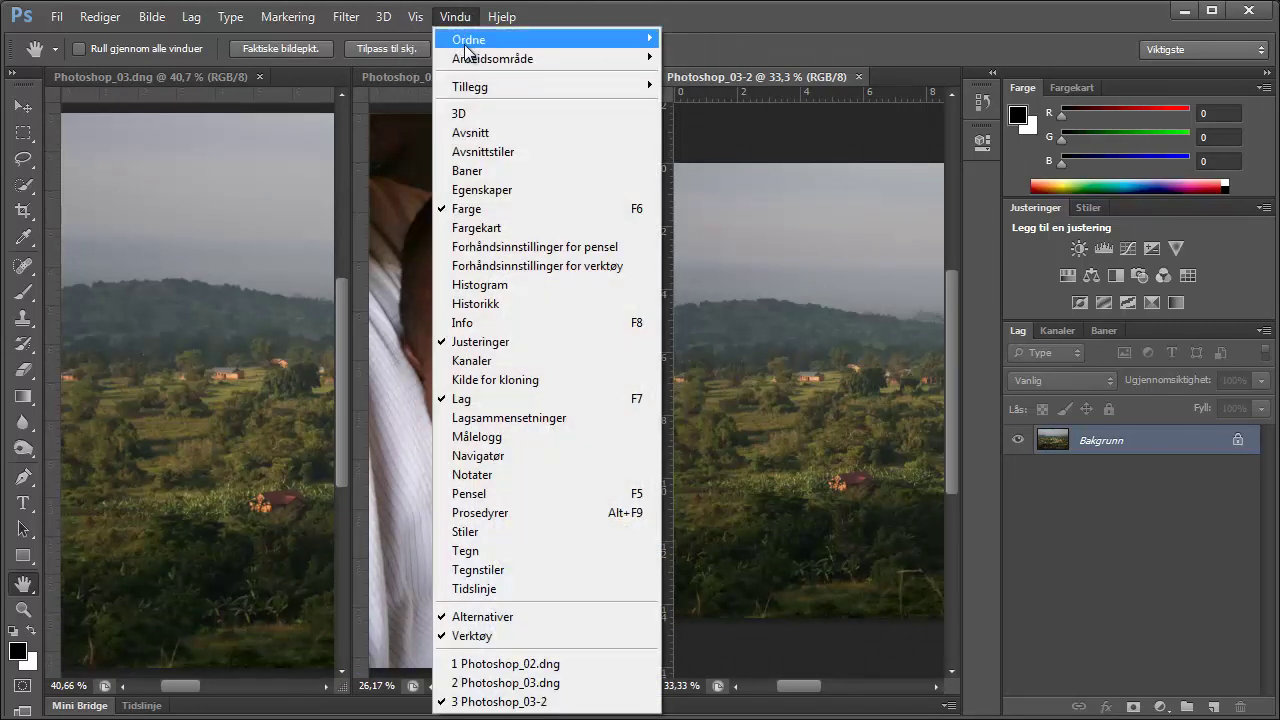
mouse_move(469, 39)
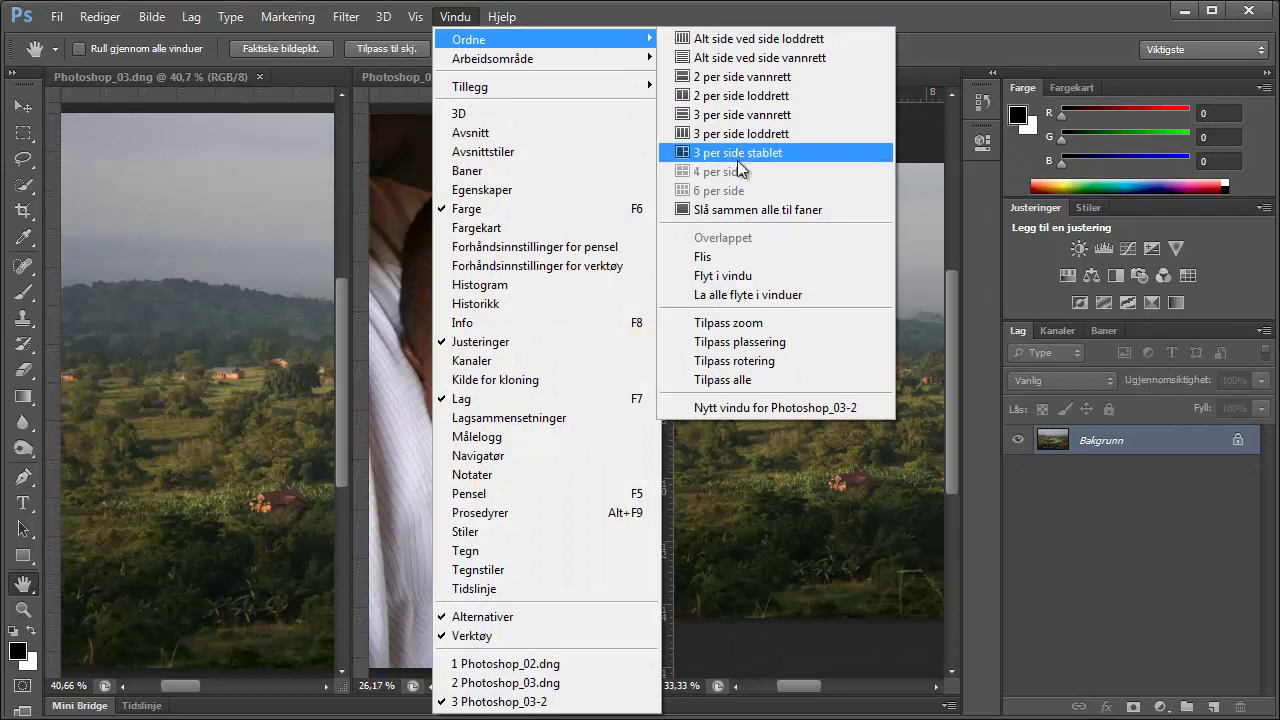
click(739, 156)
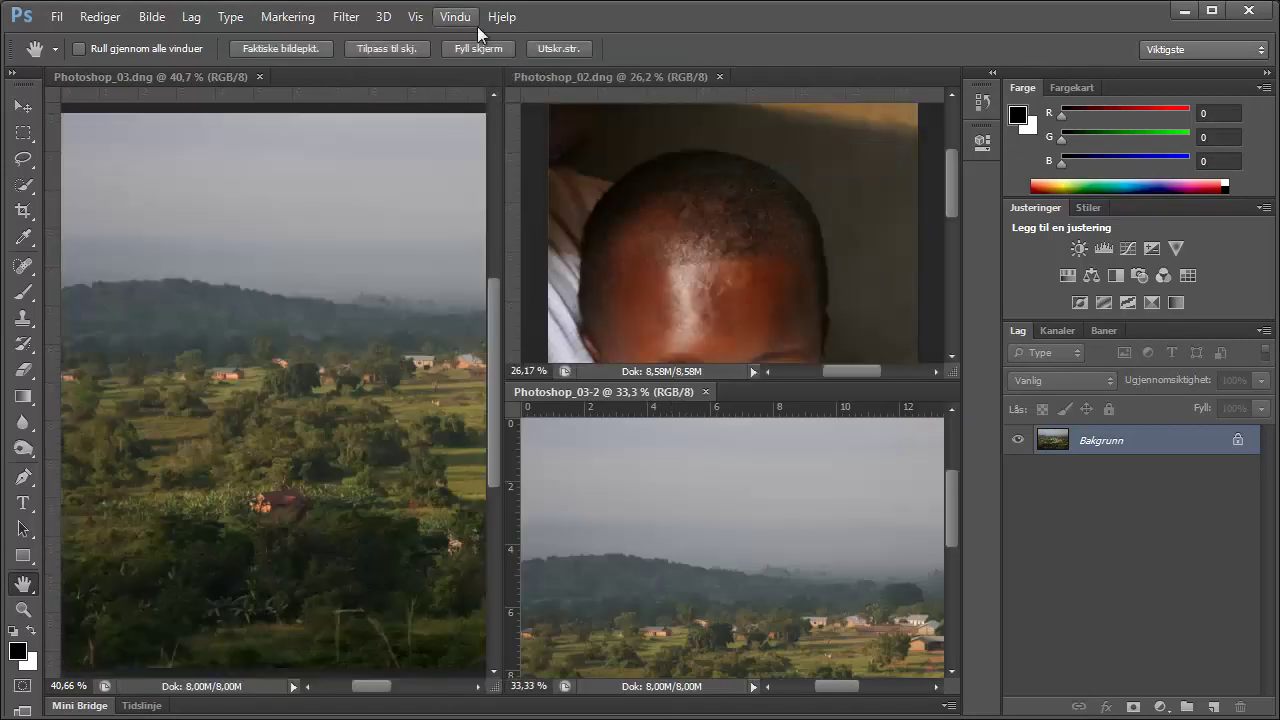
click(455, 17)
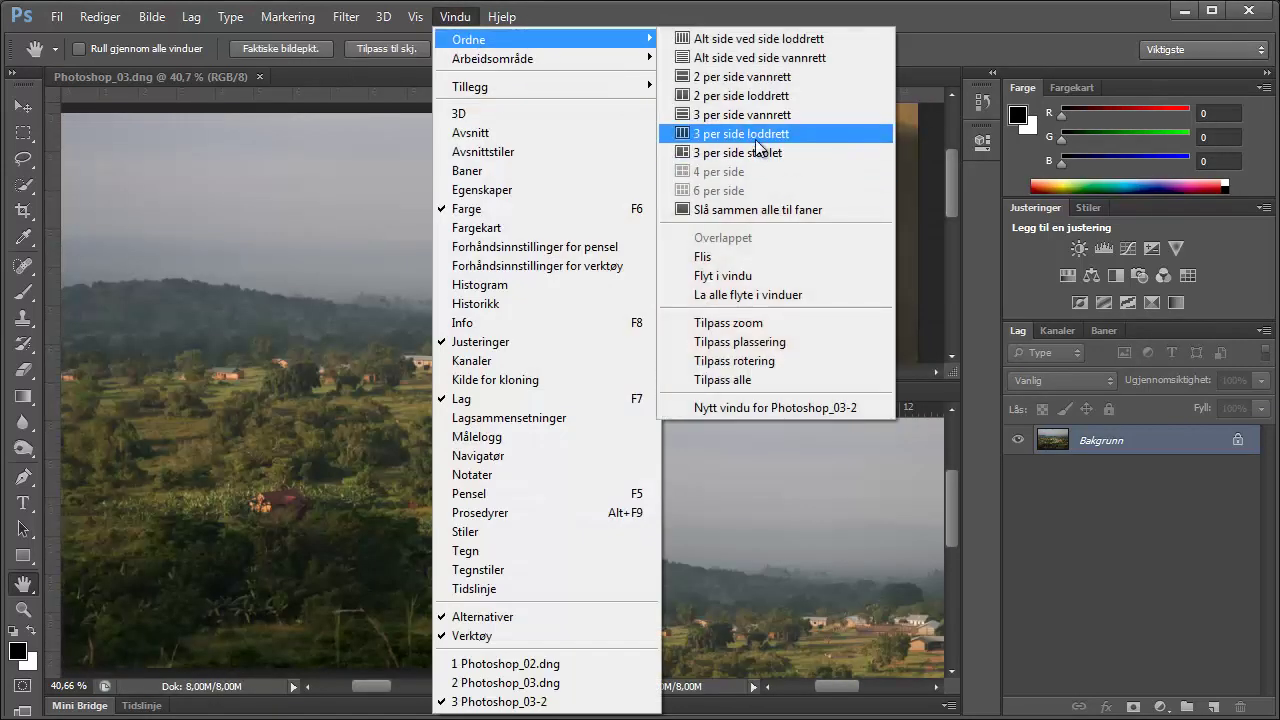
click(760, 114)
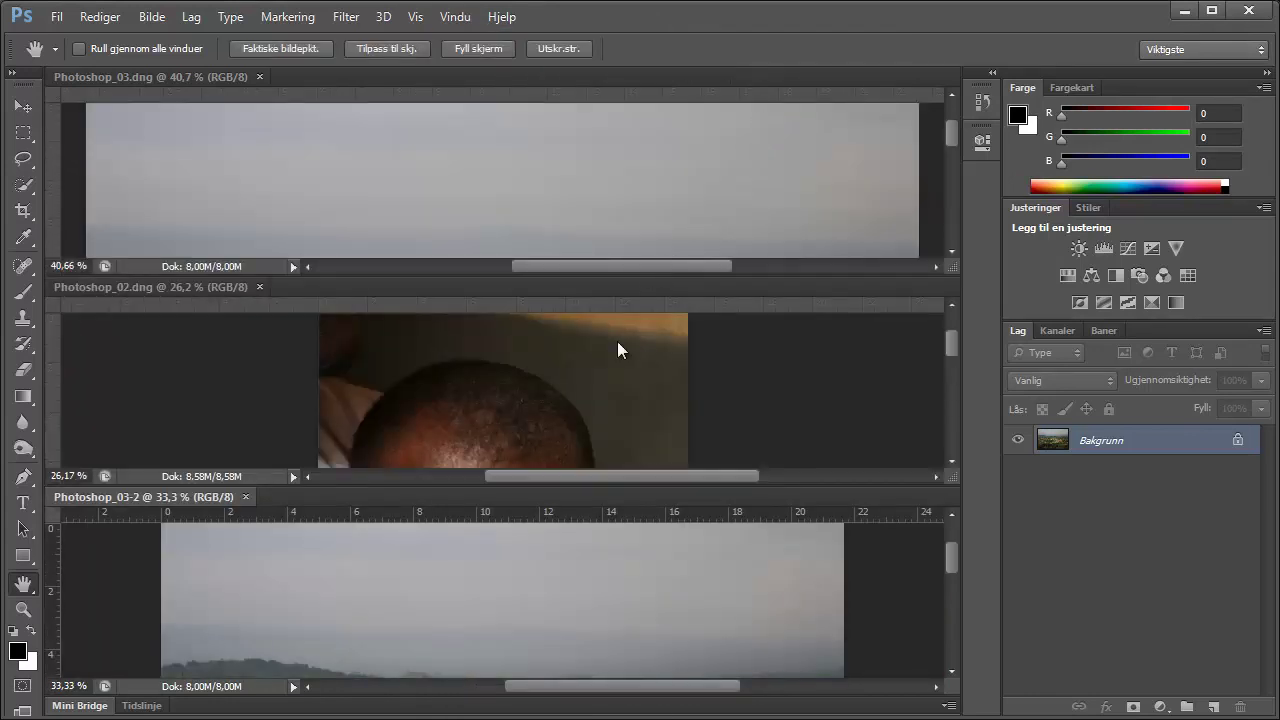
click(455, 17)
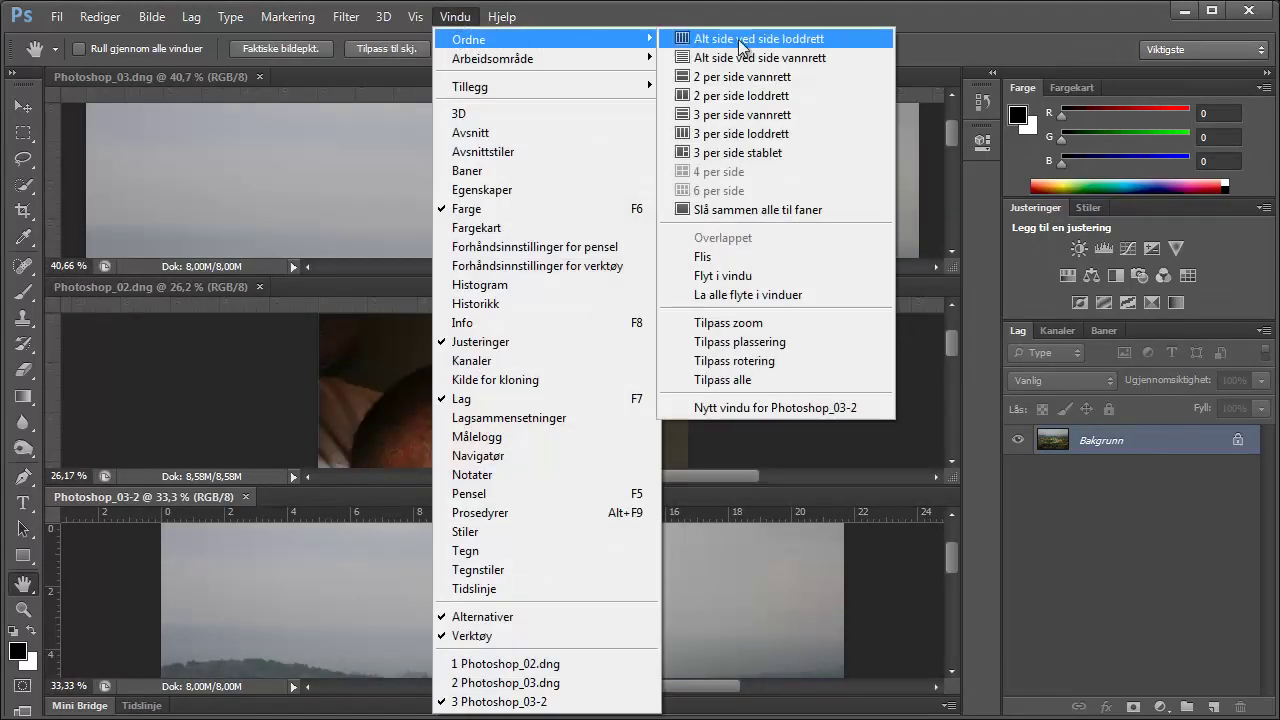
click(701, 211)
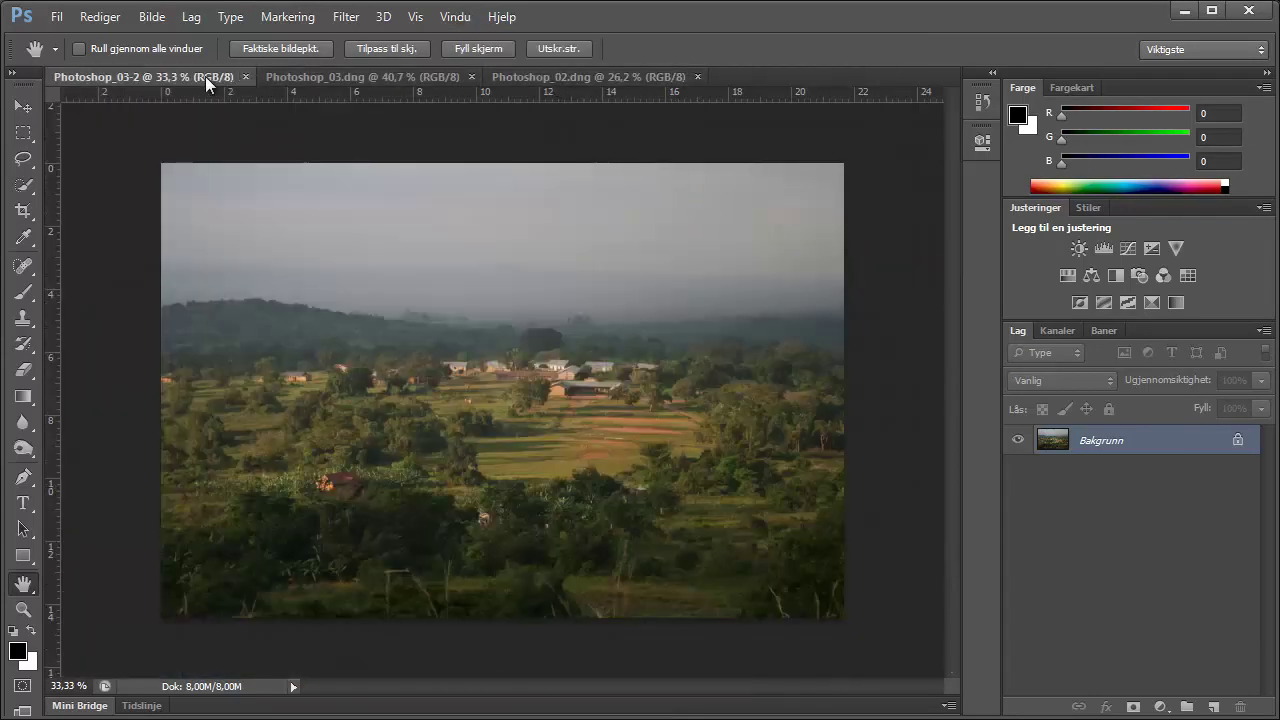
- Close Photoshop_03-2 without saving and reopen Photoshop_01.dng through Camera Raw
click(246, 76)
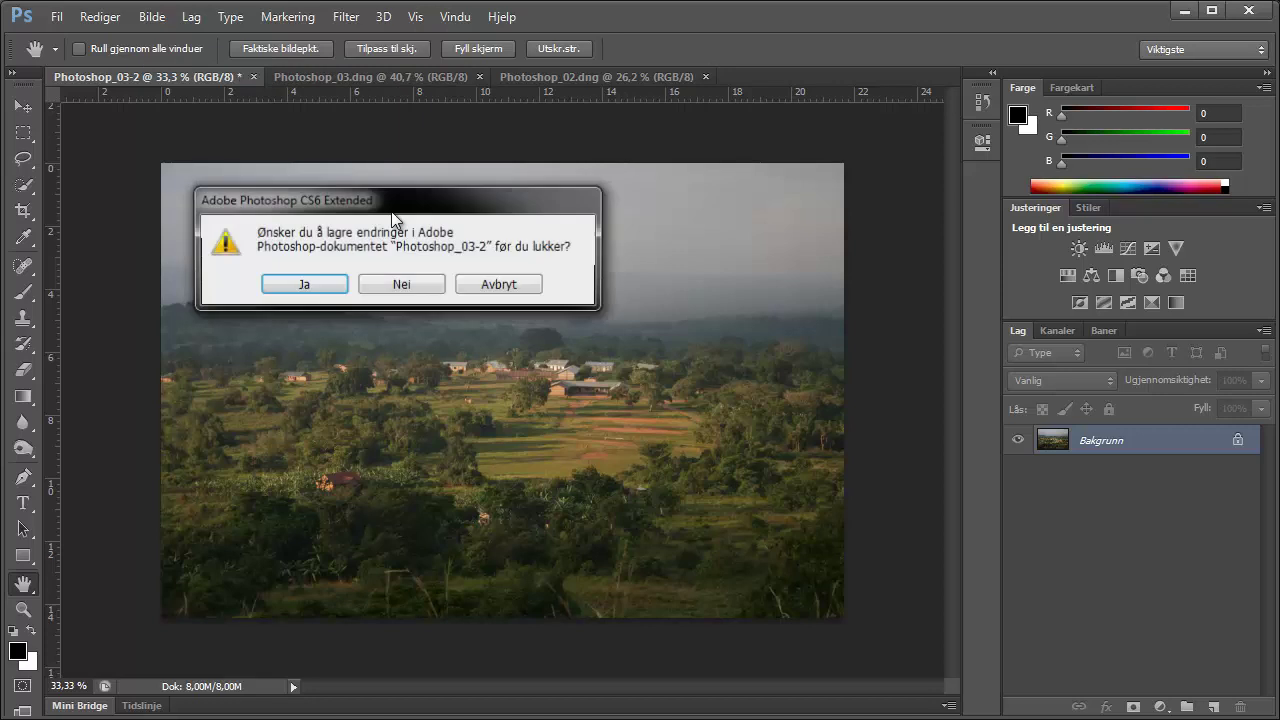
click(406, 285)
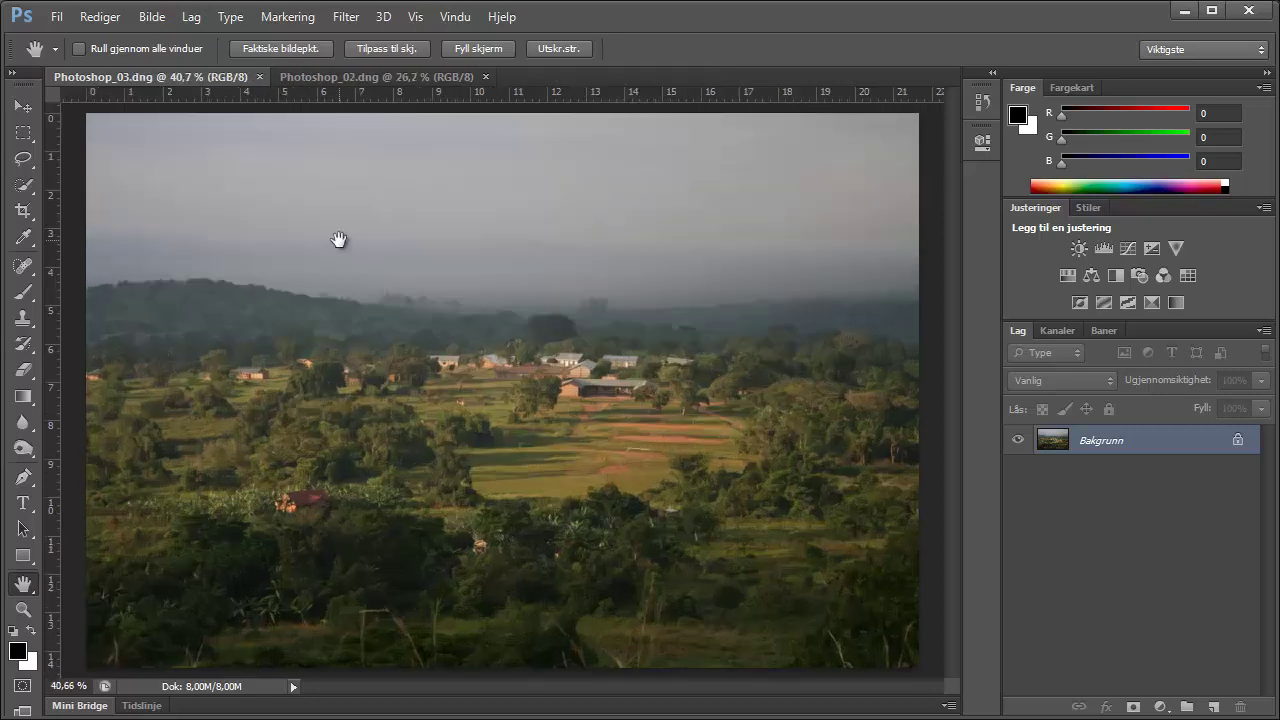
key(ctrl+o)
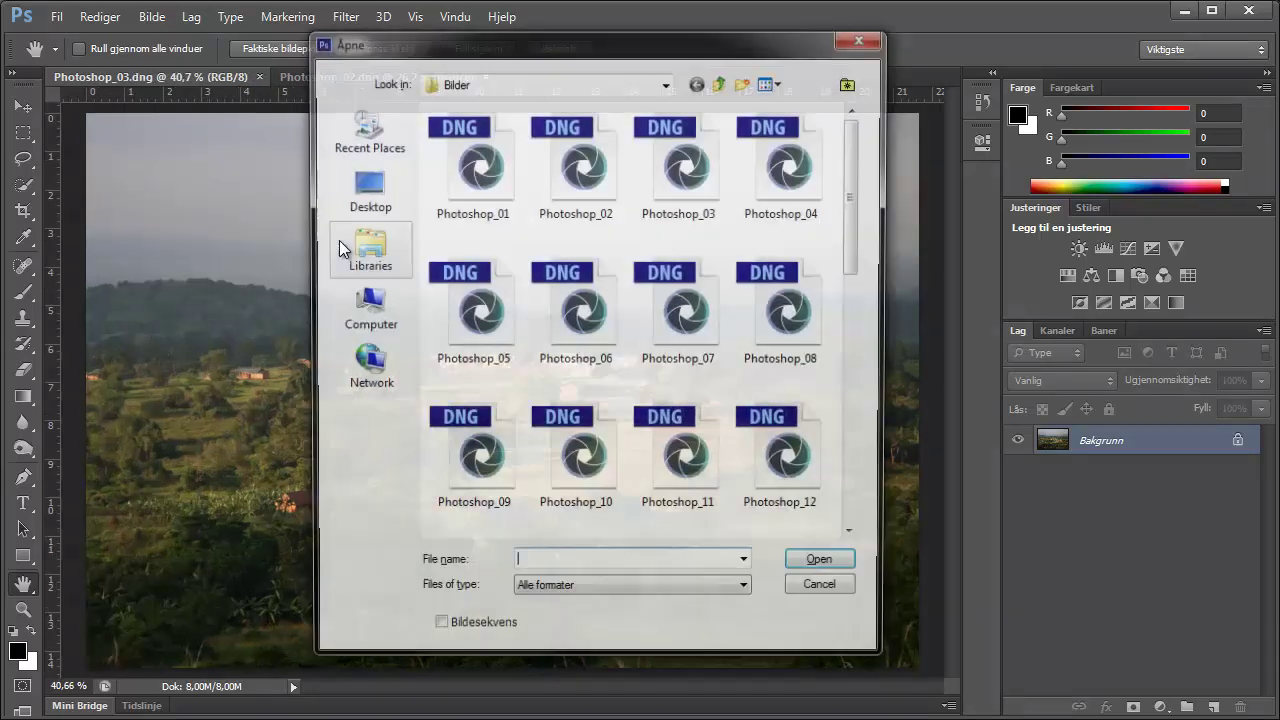
double_click(477, 198)
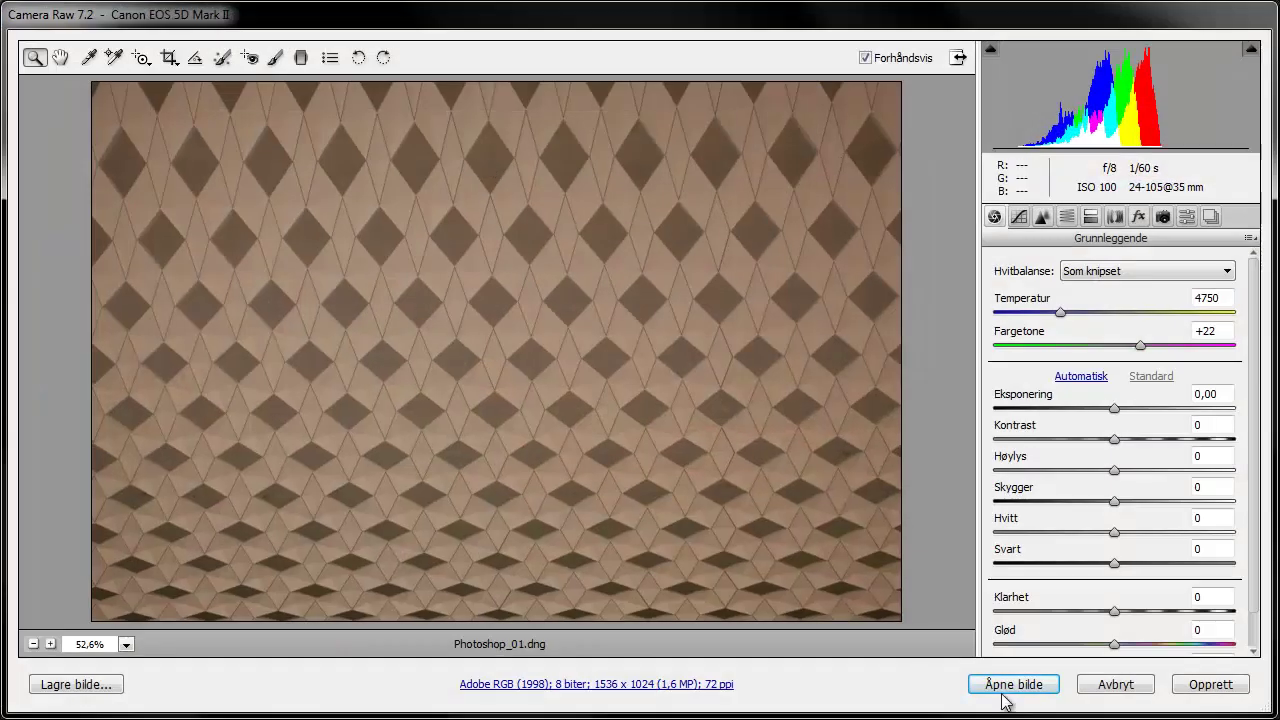
click(1005, 690)
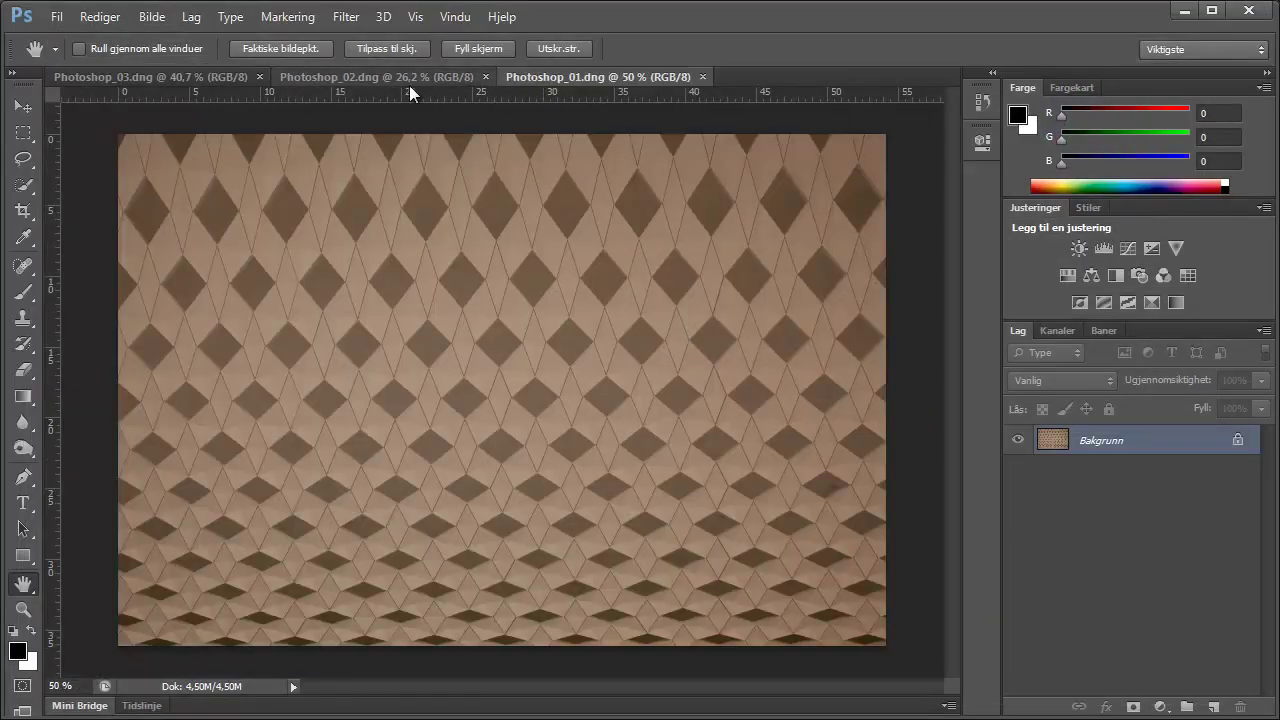
- Move the Photoshop_01 tab to the front, ahead of Photoshop_02 and Photoshop_03
drag(542, 74, 74, 75)
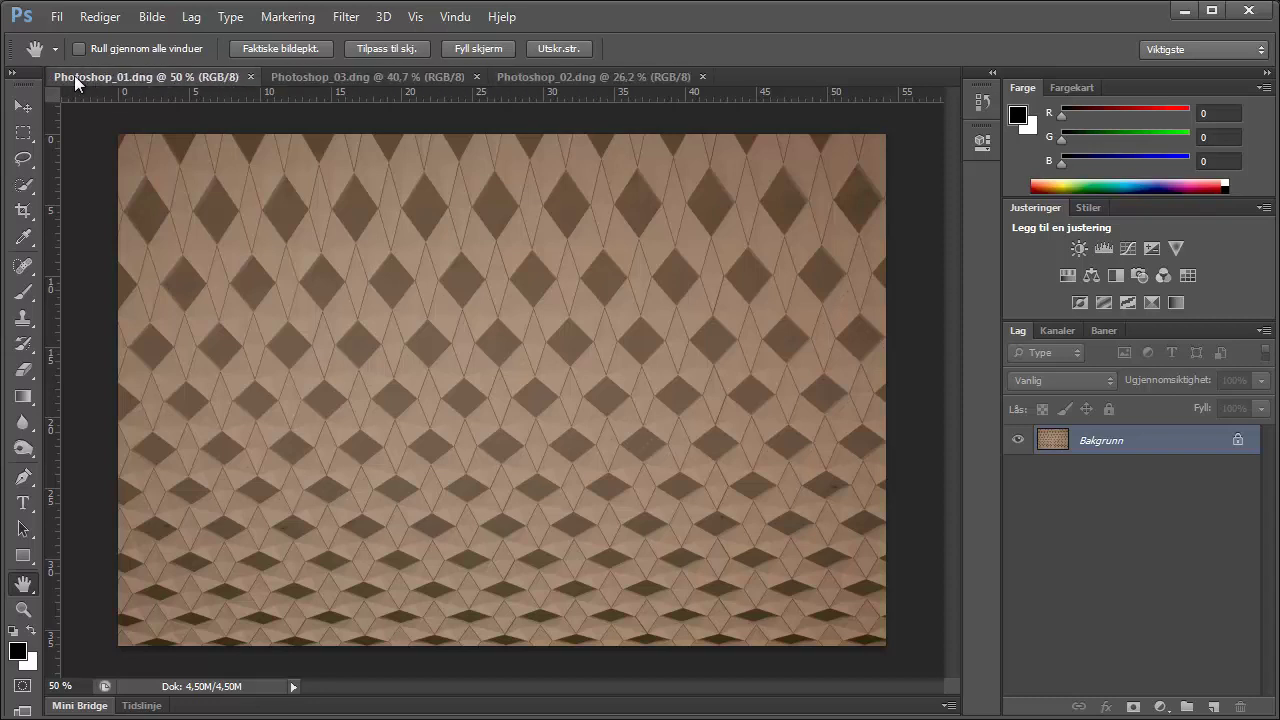
drag(505, 81, 290, 85)
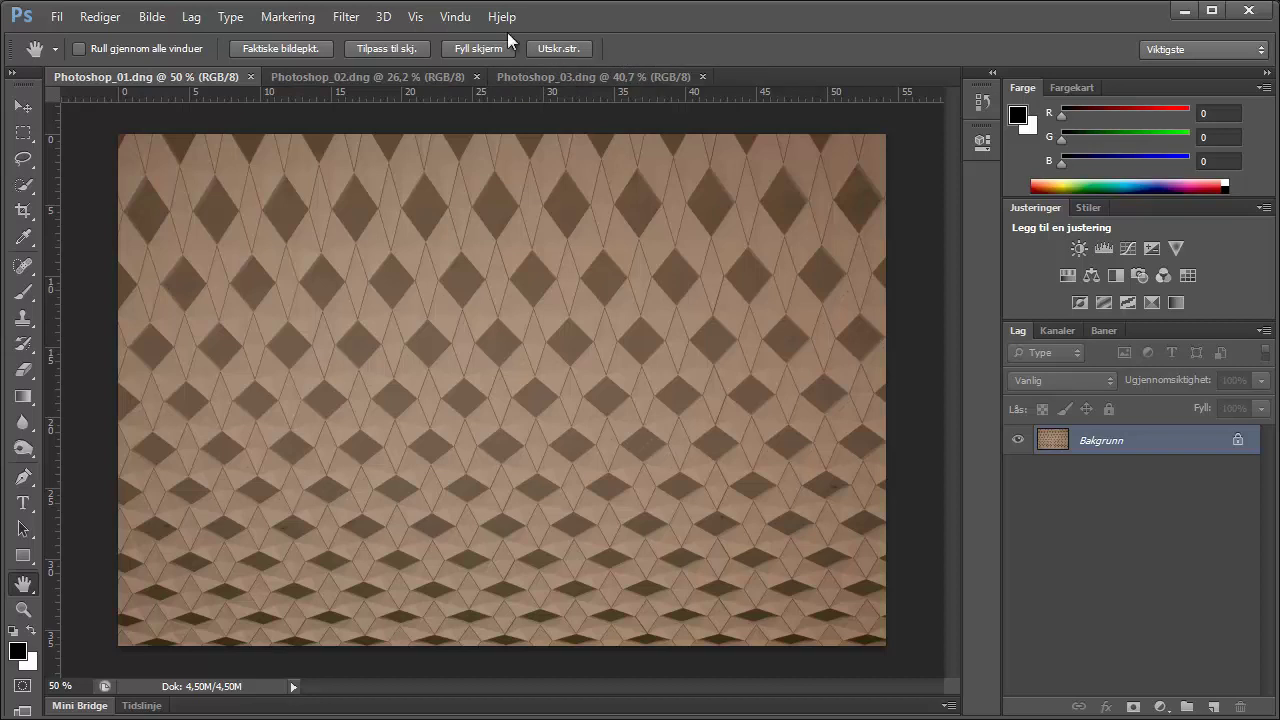
click(455, 17)
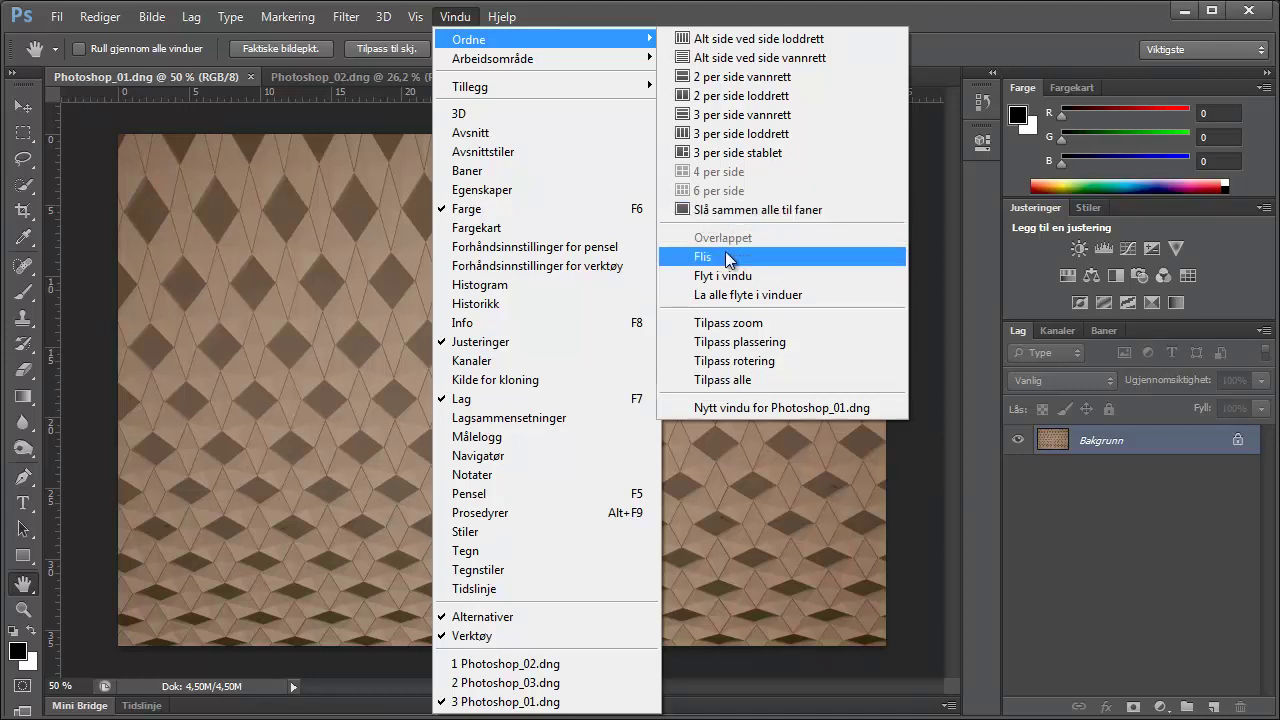
- Tile the three documents briefly, then float Photoshop_01 in its own window and position it
mouse_move(545, 39)
click(724, 257)
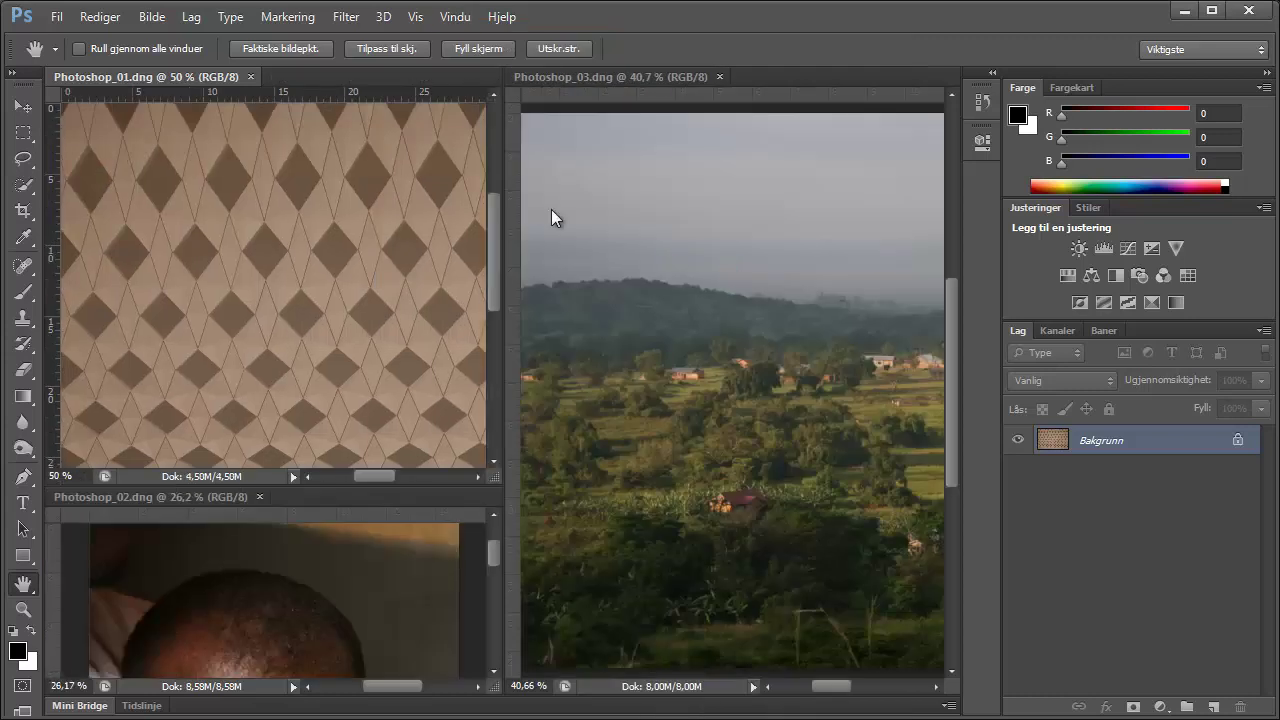
click(455, 16)
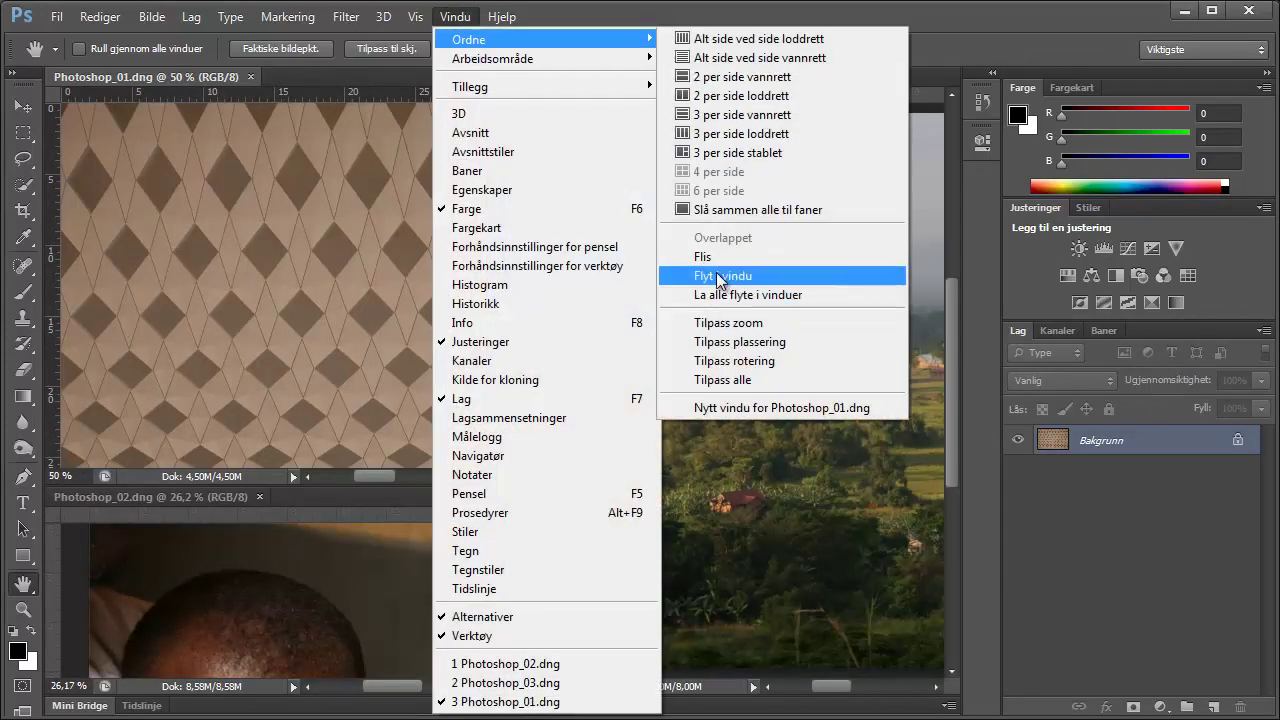
click(719, 279)
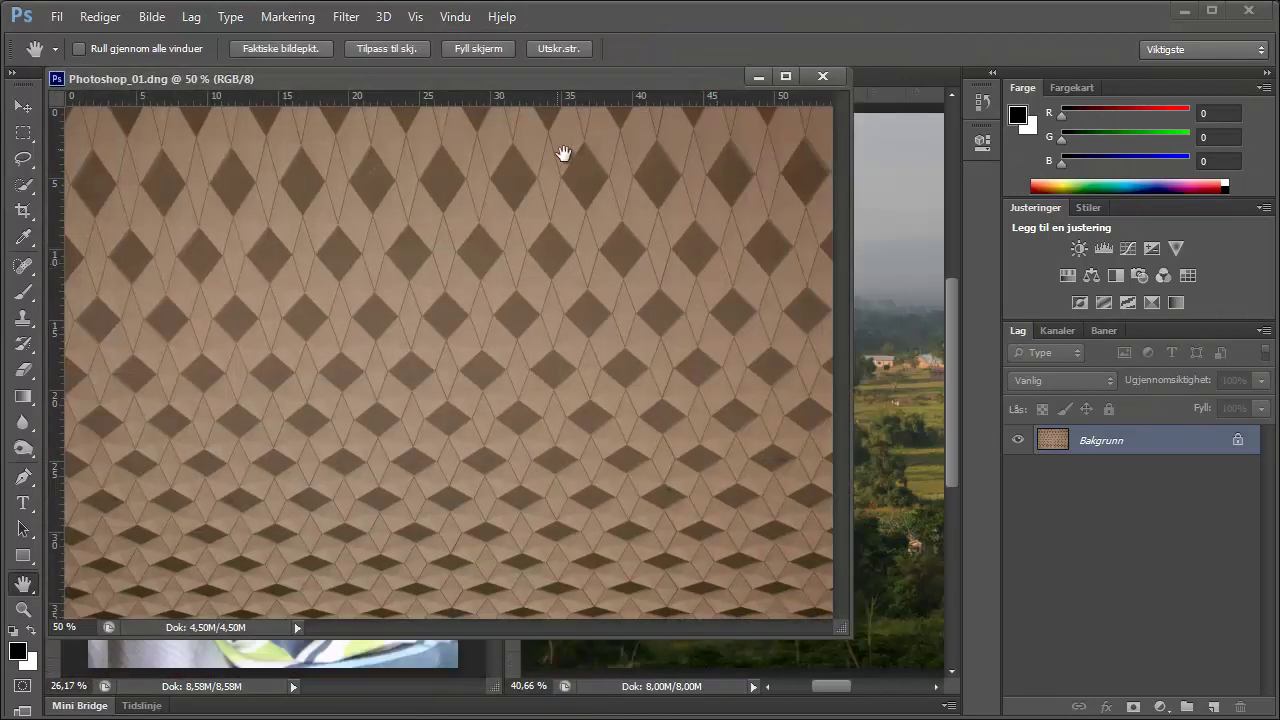
mouse_move(422, 79)
mouse_down()
mouse_move(580, 173)
mouse_move(621, 142)
mouse_move(598, 103)
mouse_up()
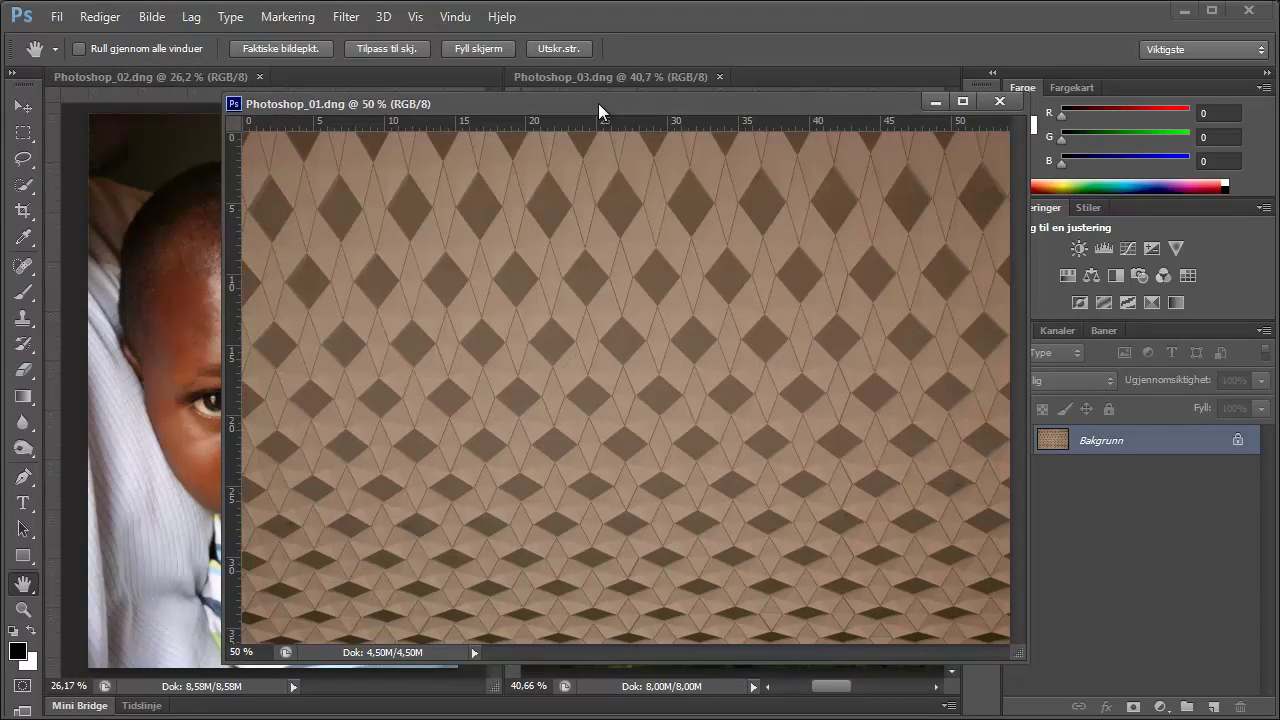
mouse_move(467, 120)
mouse_down()
mouse_move(318, 110)
mouse_move(372, 110)
mouse_up()
- Float Photoshop_02 in its own window and move it to the upper left
click(455, 17)
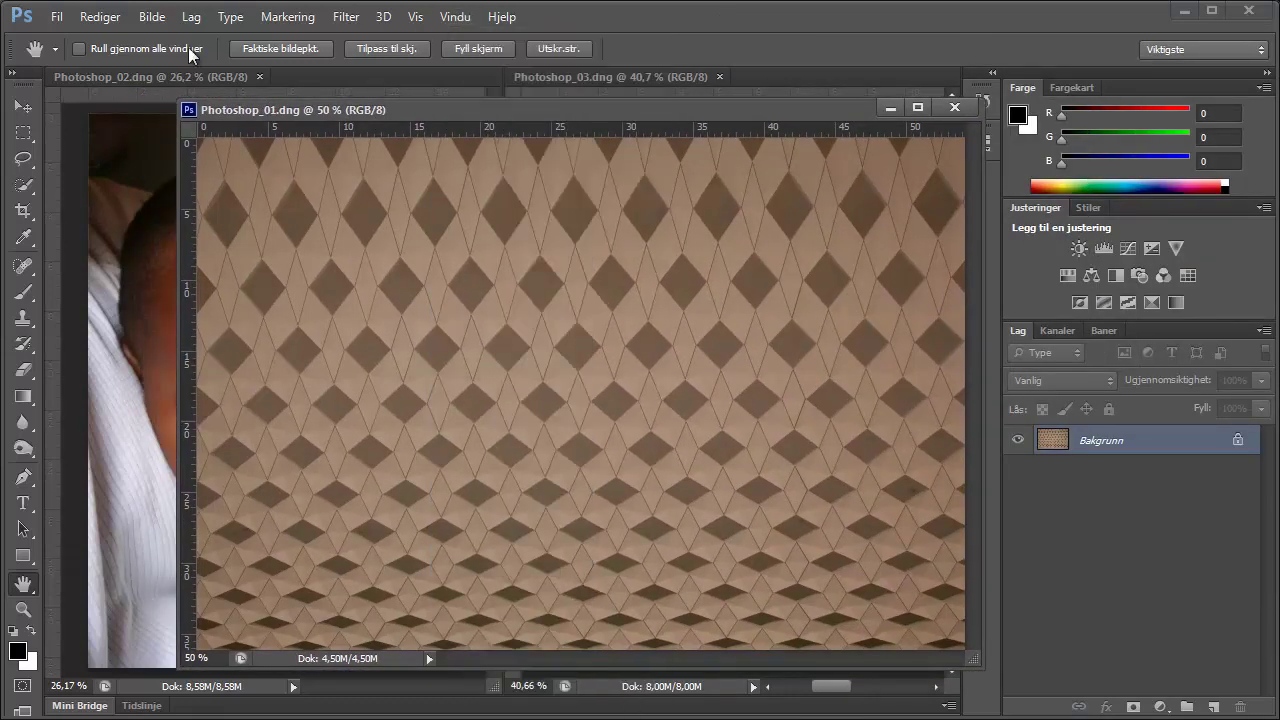
click(154, 78)
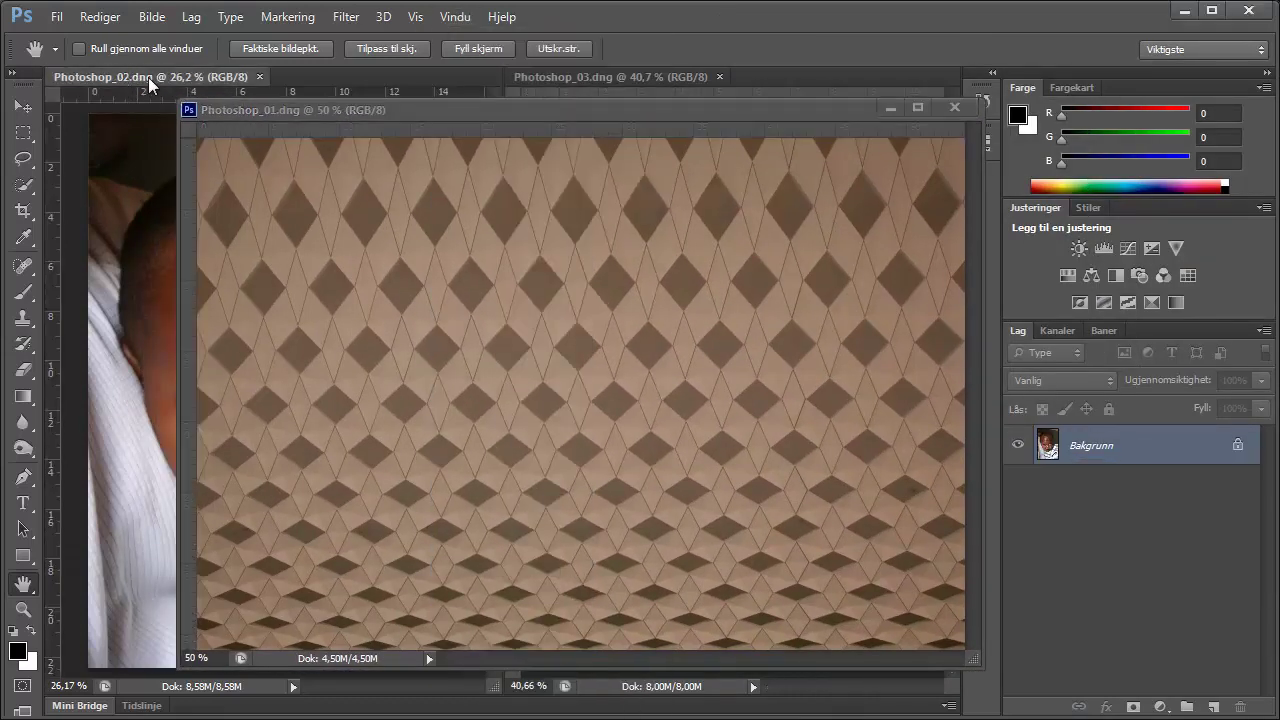
click(455, 17)
mouse_move(540, 39)
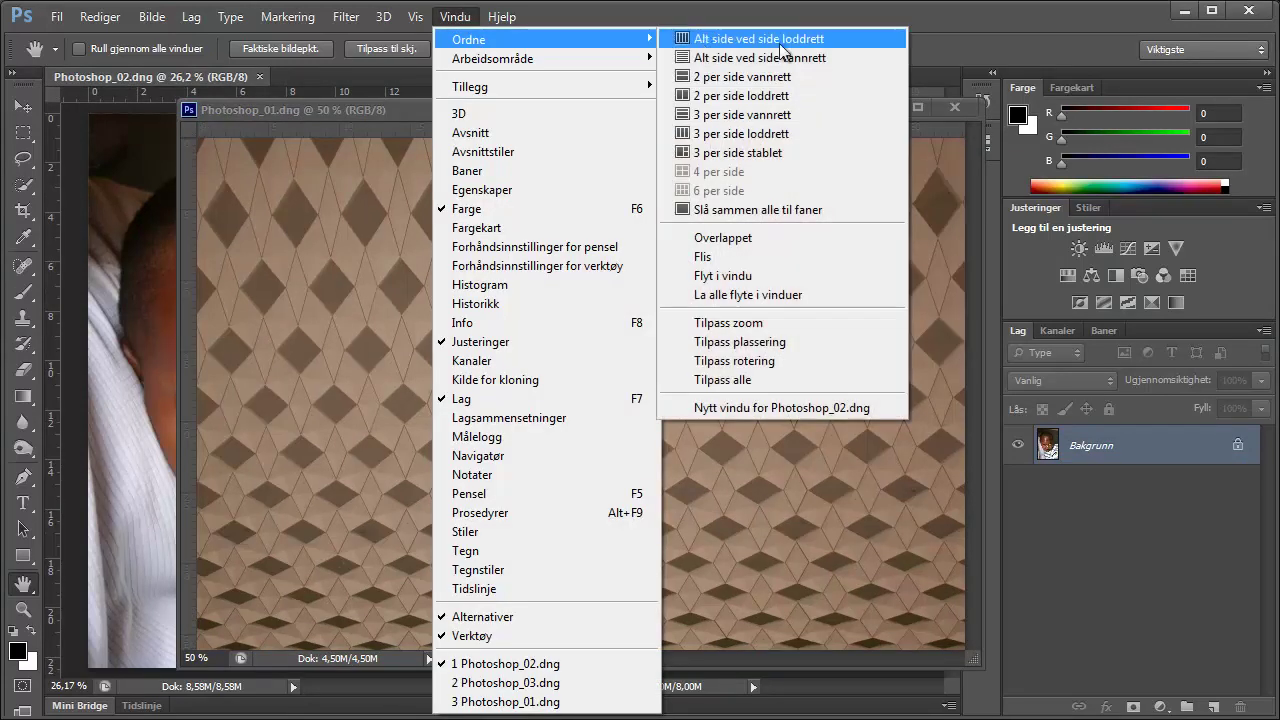
click(750, 276)
mouse_move(343, 138)
mouse_down()
mouse_move(258, 100)
mouse_move(590, 150)
mouse_up()
mouse_move(457, 125)
mouse_down()
mouse_move(435, 131)
mouse_move(419, 174)
mouse_move(268, 118)
mouse_move(296, 143)
mouse_move(288, 131)
mouse_up()
- Float all three documents in their own windows
click(318, 137)
click(452, 137)
click(278, 131)
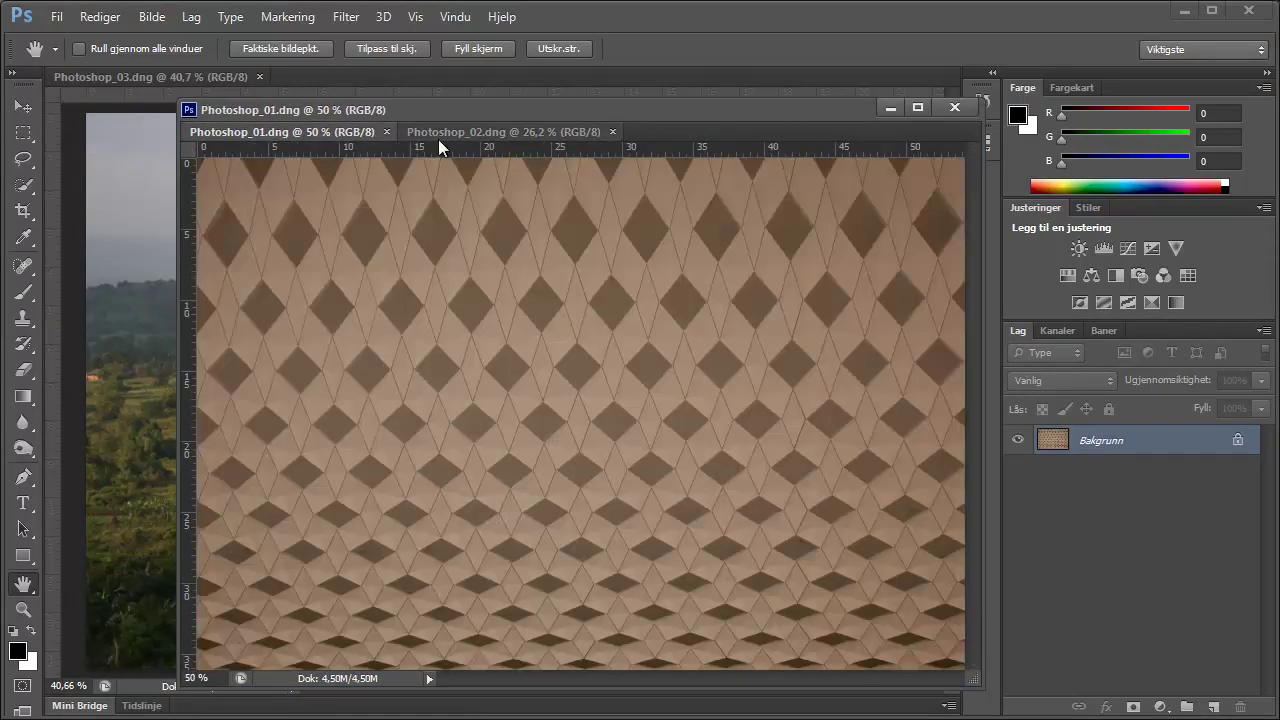
click(456, 18)
mouse_move(468, 39)
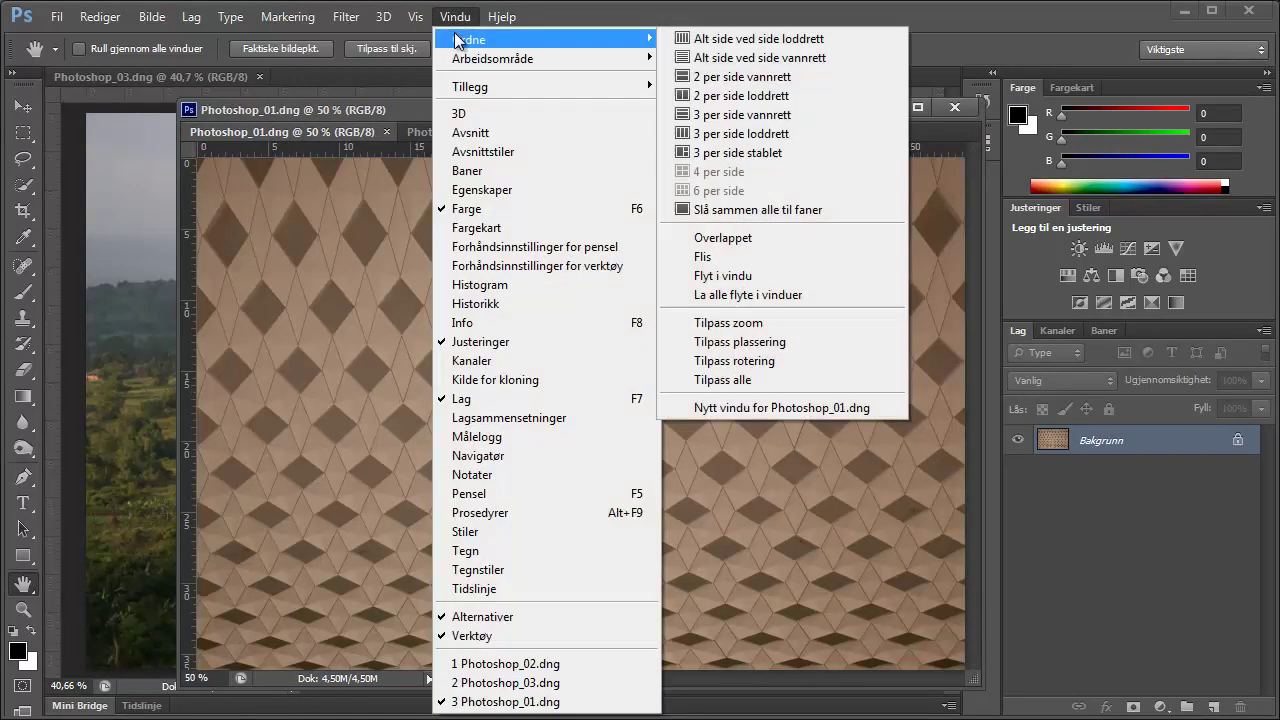
click(735, 296)
- Spread the Photoshop_01, 02 and 03 windows around, then consolidate all into tabs
mouse_move(362, 129)
mouse_down()
mouse_move(495, 165)
mouse_move(522, 190)
mouse_up()
mouse_move(291, 100)
mouse_down()
mouse_move(965, 75)
mouse_move(1002, 105)
mouse_up()
drag(281, 81, 261, 108)
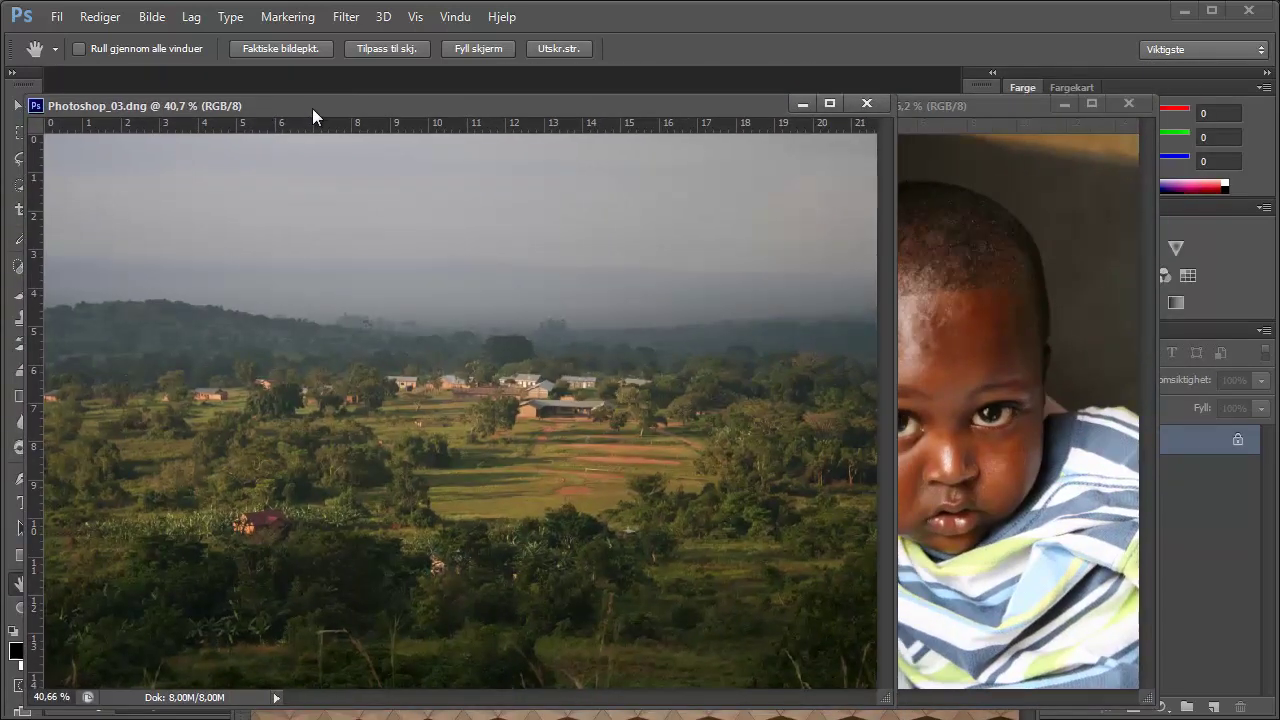
click(459, 20)
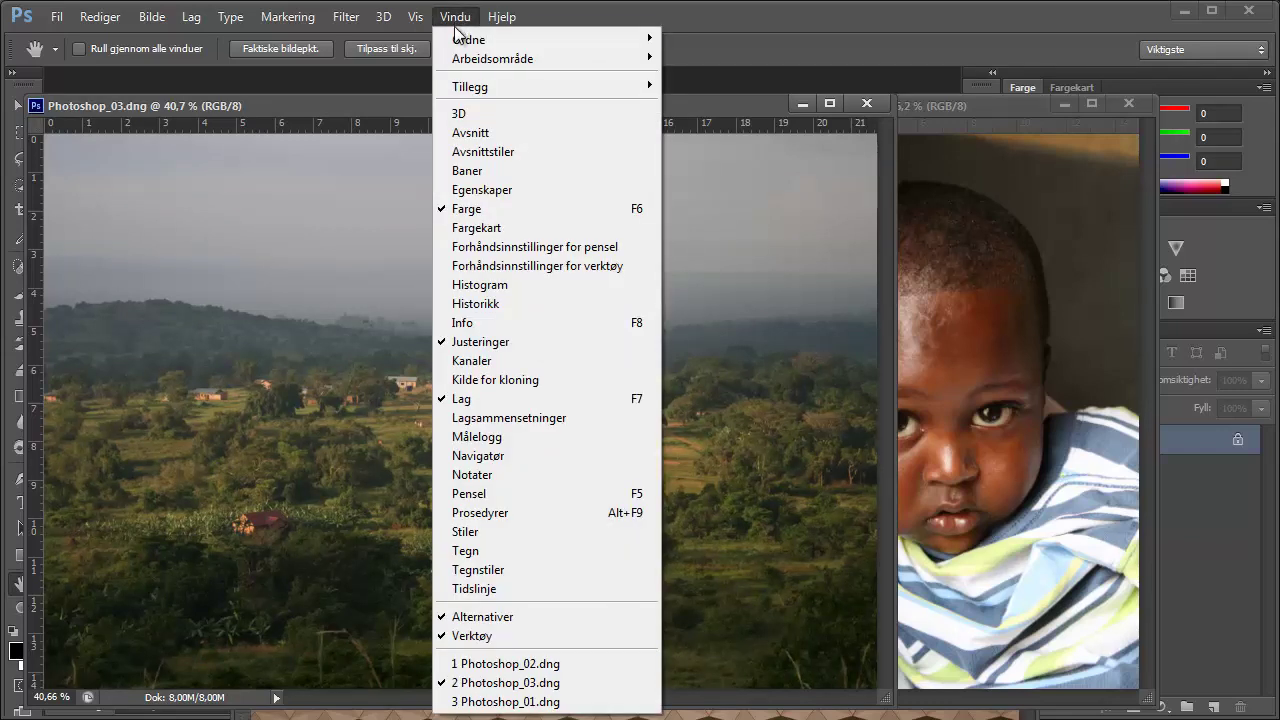
mouse_move(545, 39)
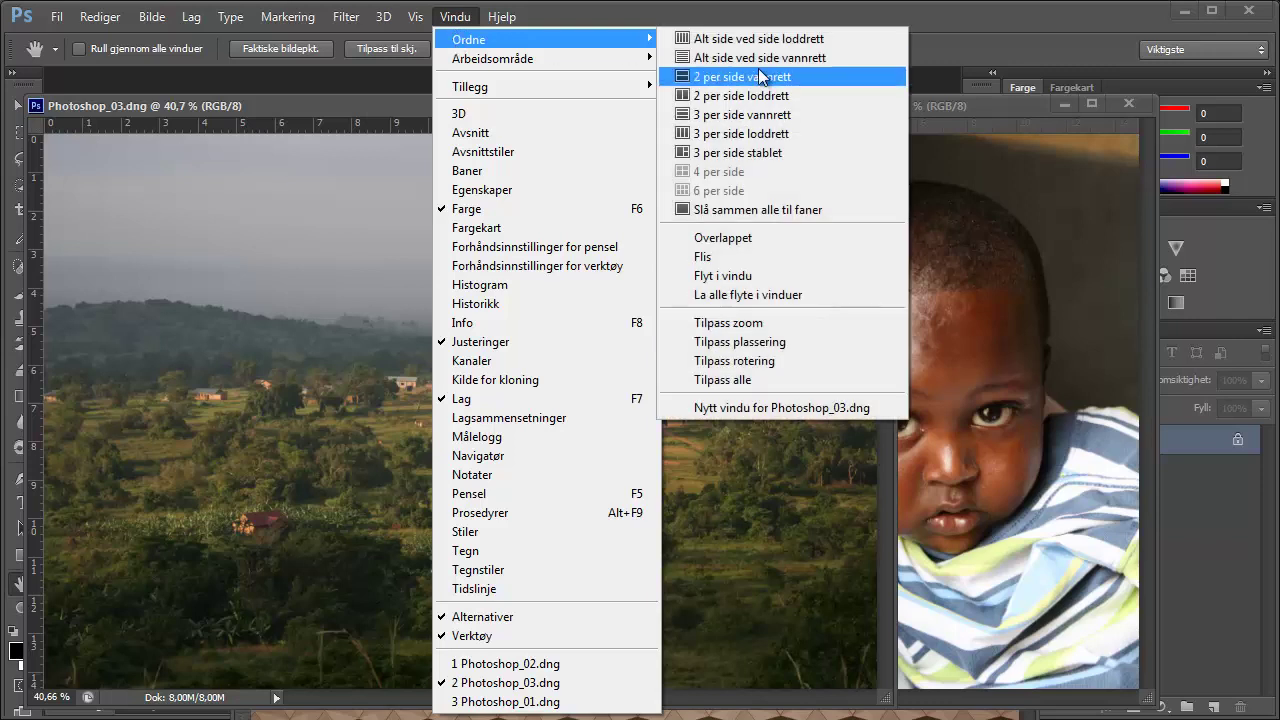
click(714, 213)
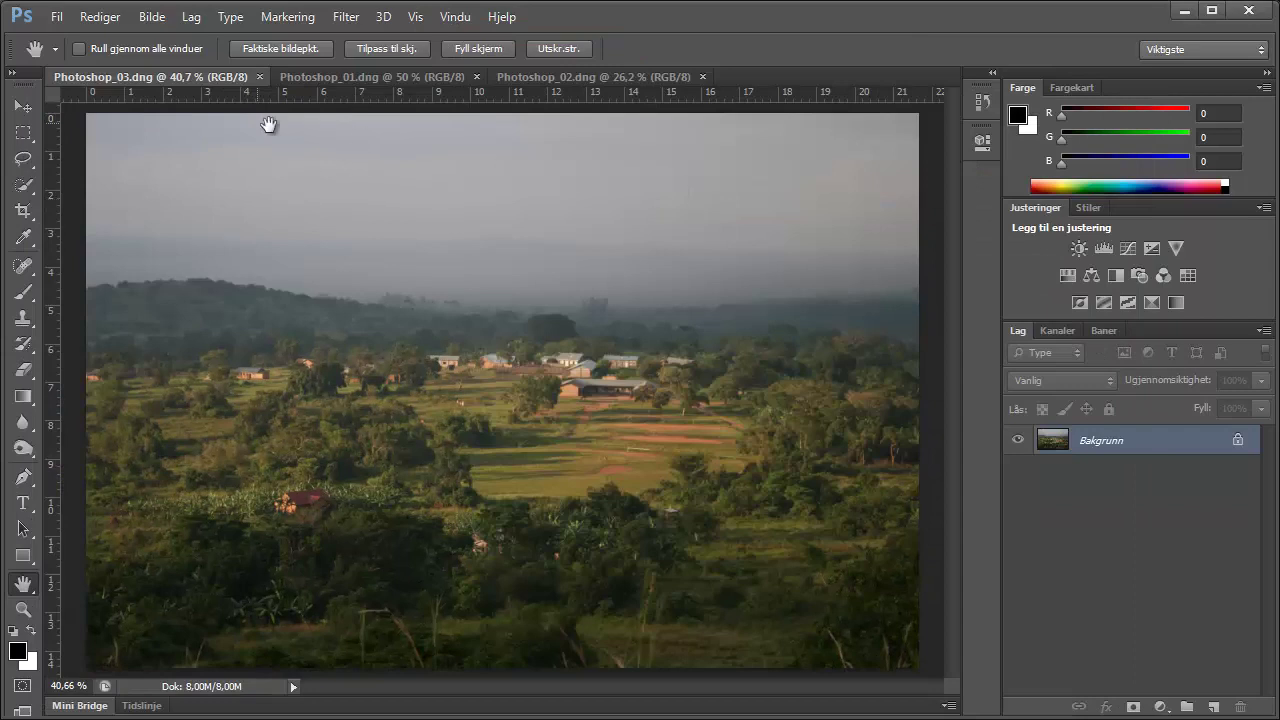
- Order the tabs Photoshop_01, Photoshop_02, Photoshop_03 and bring up the Screen Mode choices
drag(334, 84, 120, 85)
drag(290, 80, 600, 80)
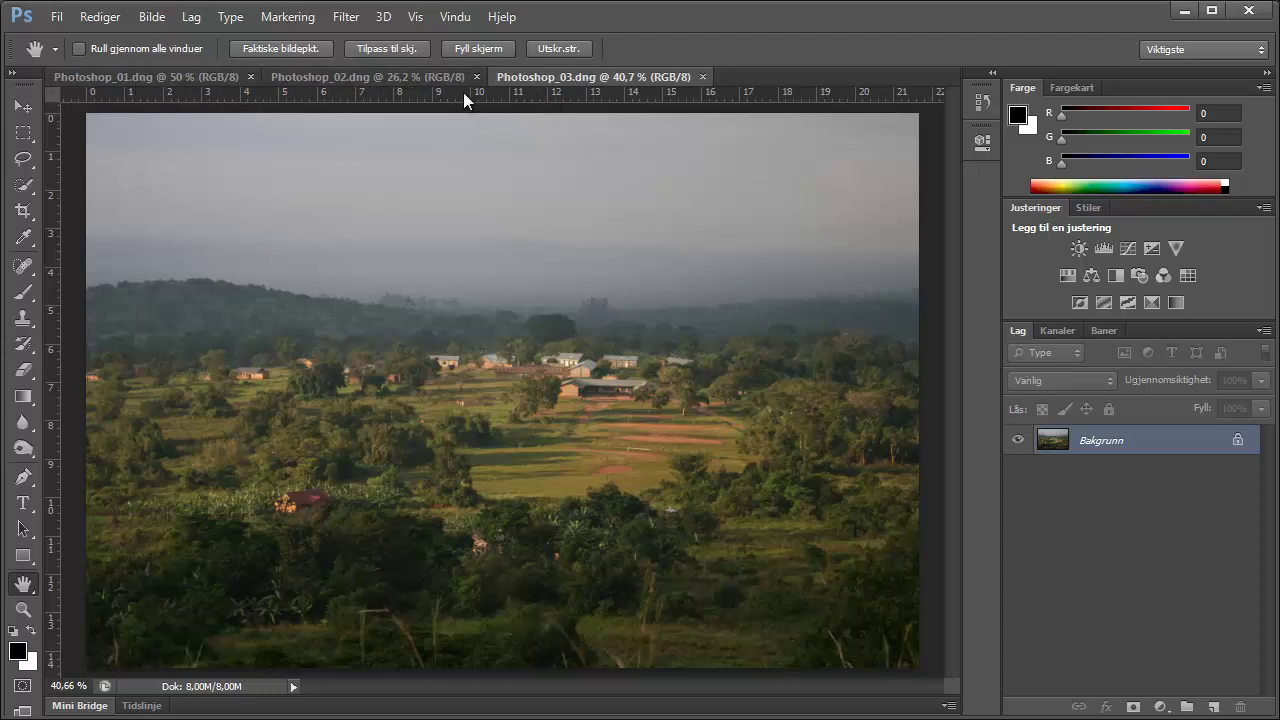
click(455, 16)
mouse_move(468, 39)
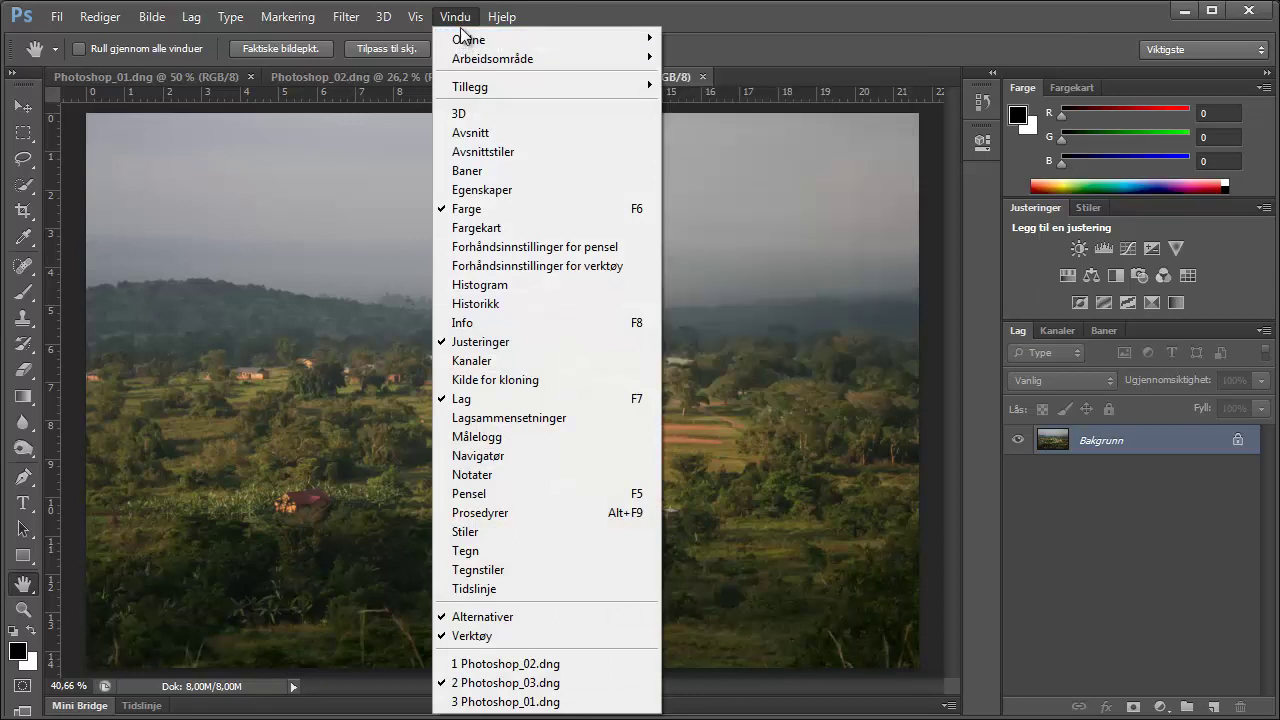
click(461, 22)
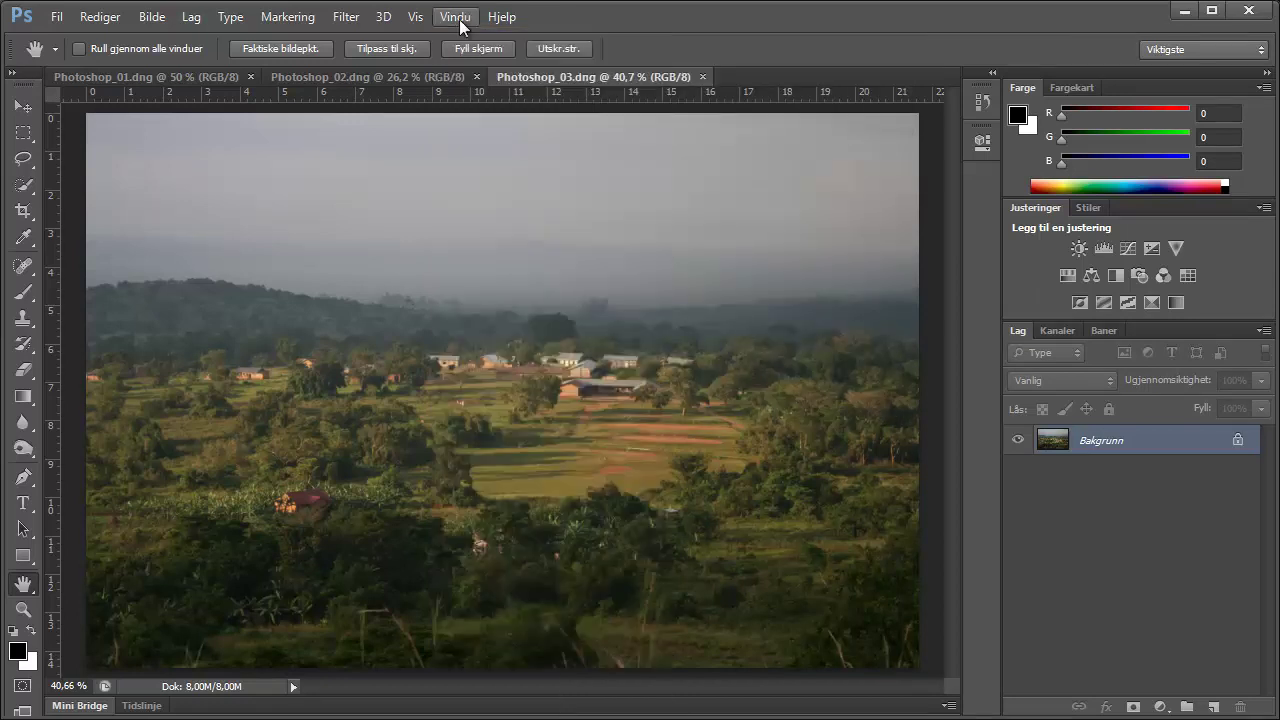
click(414, 17)
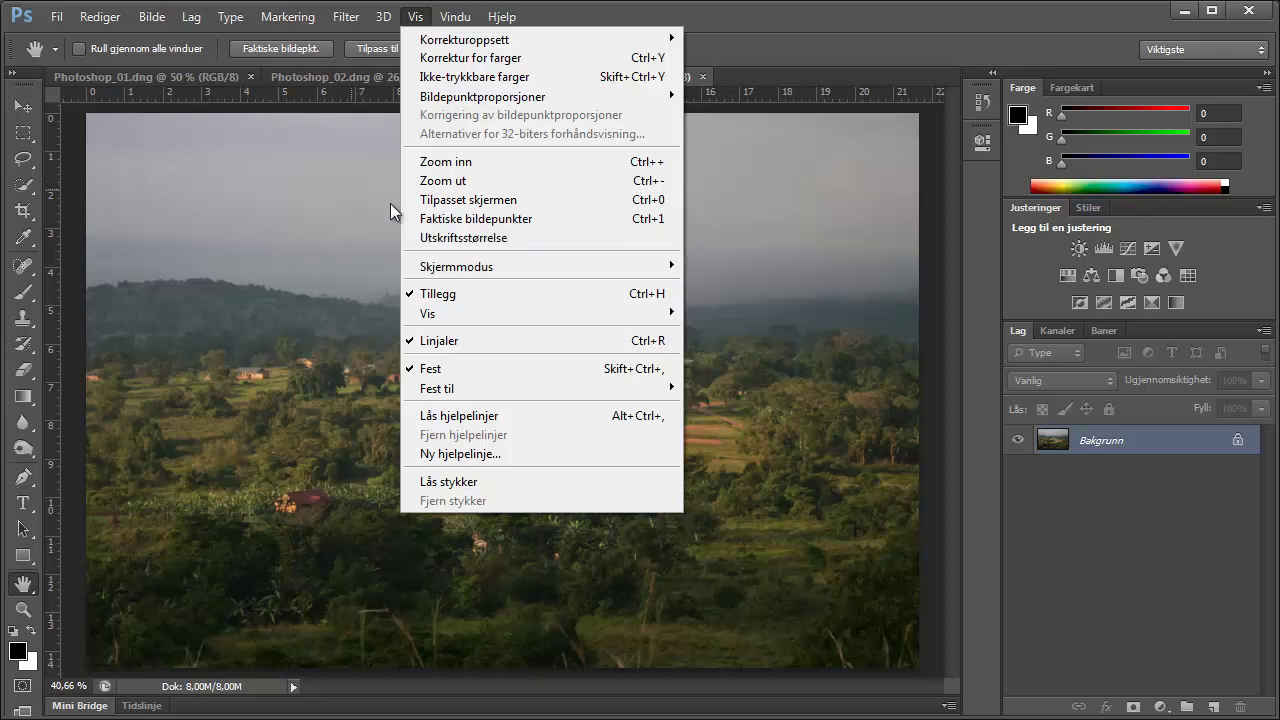
mouse_move(456, 266)
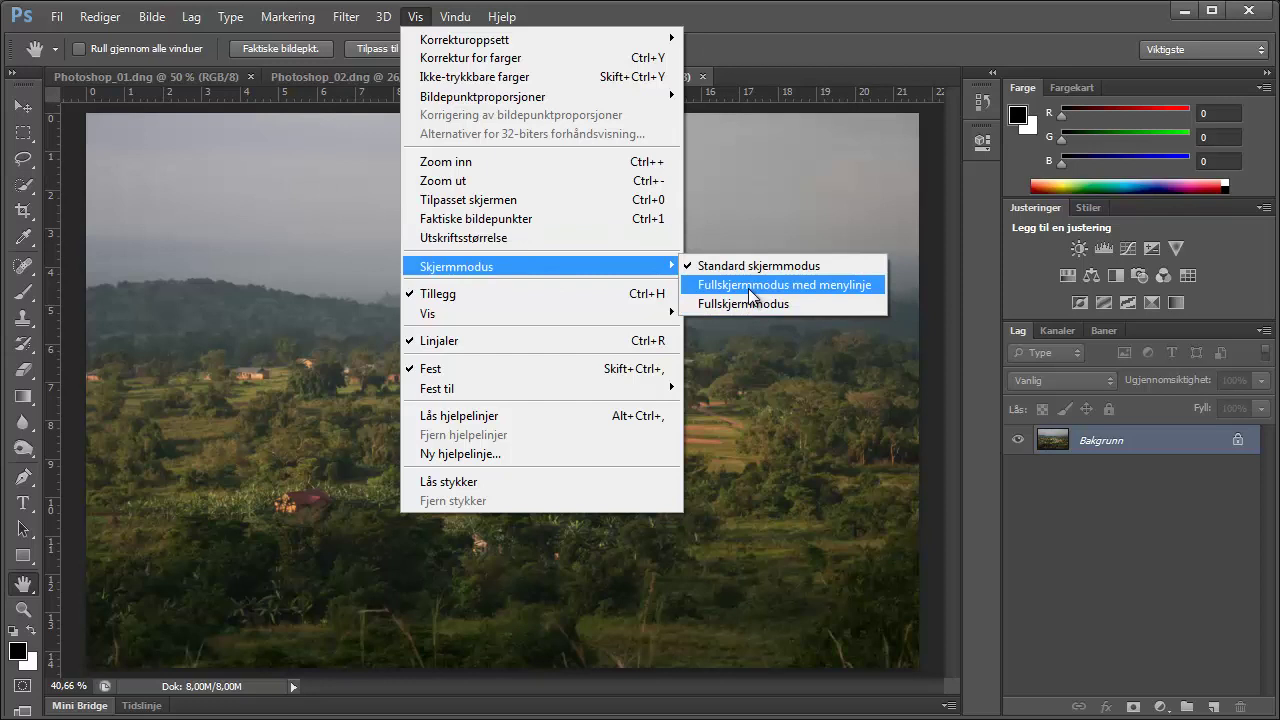
- View Photoshop_03 in Full Screen Mode With Menu Bar, pan it, and return to the screen mode options
click(750, 289)
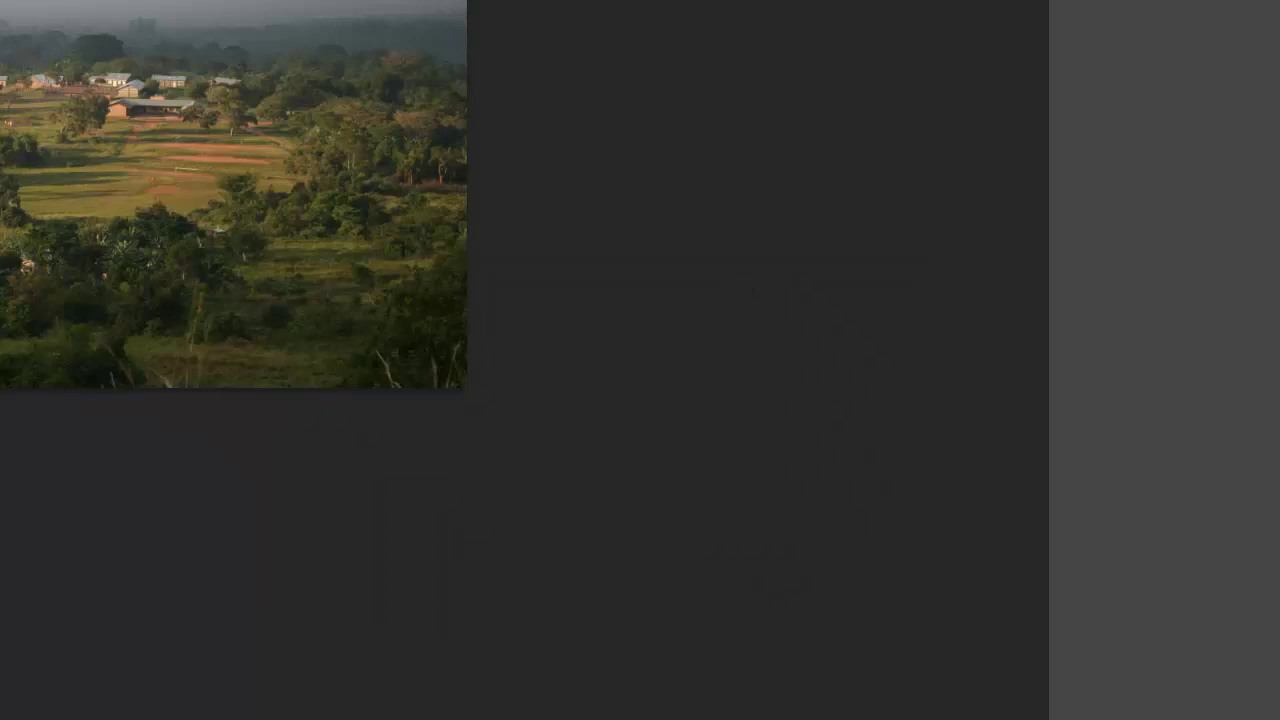
mouse_move(109, 223)
mouse_down()
mouse_move(63, 223)
mouse_move(437, 403)
mouse_move(730, 466)
mouse_move(527, 406)
mouse_up()
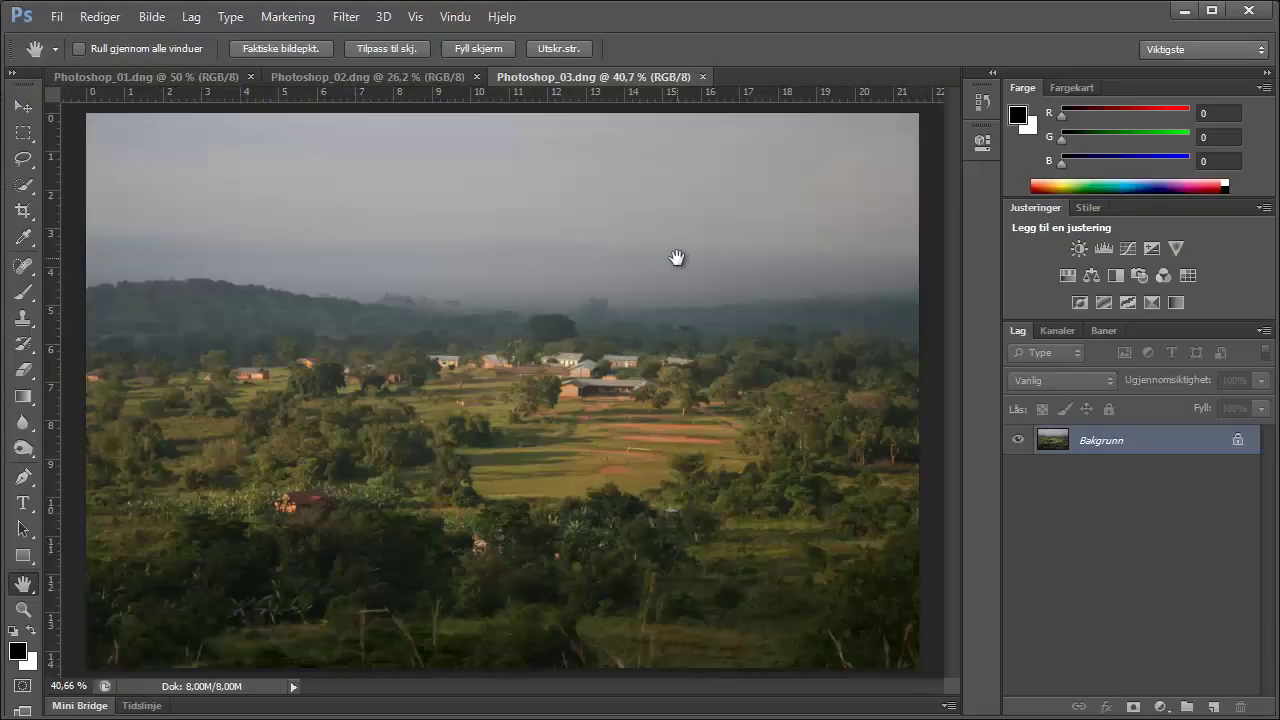
click(415, 17)
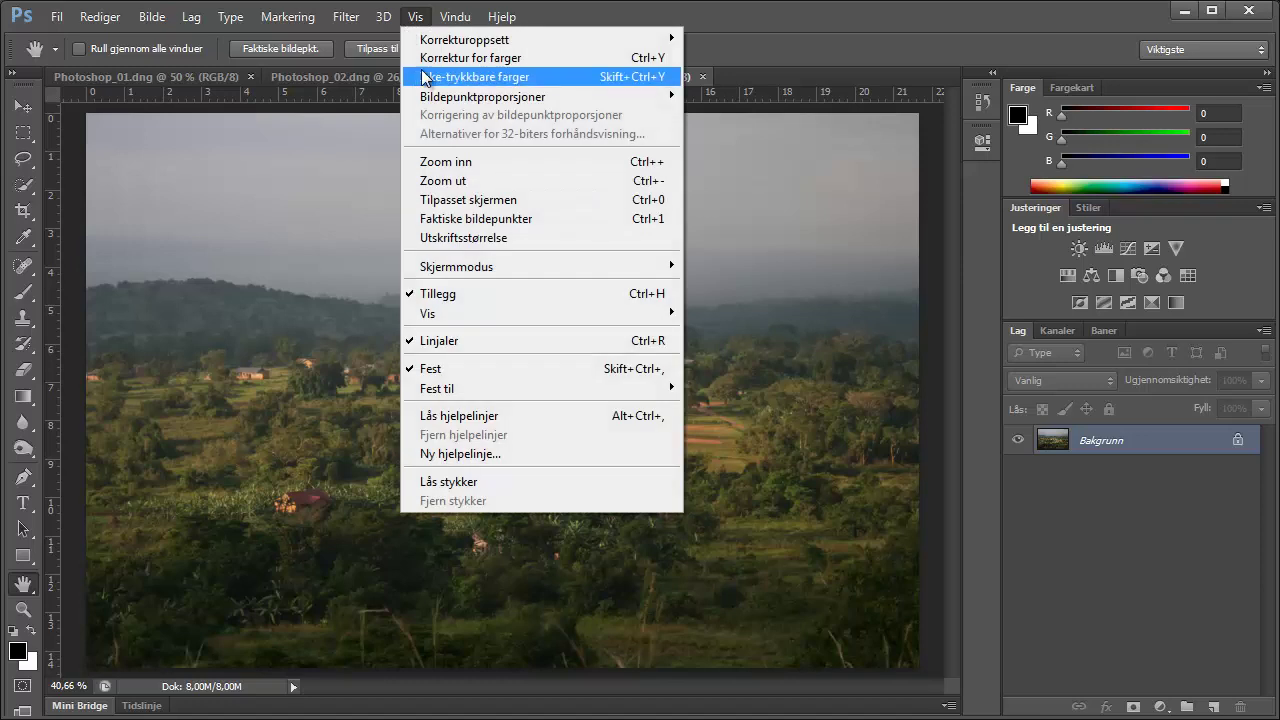
mouse_move(470, 266)
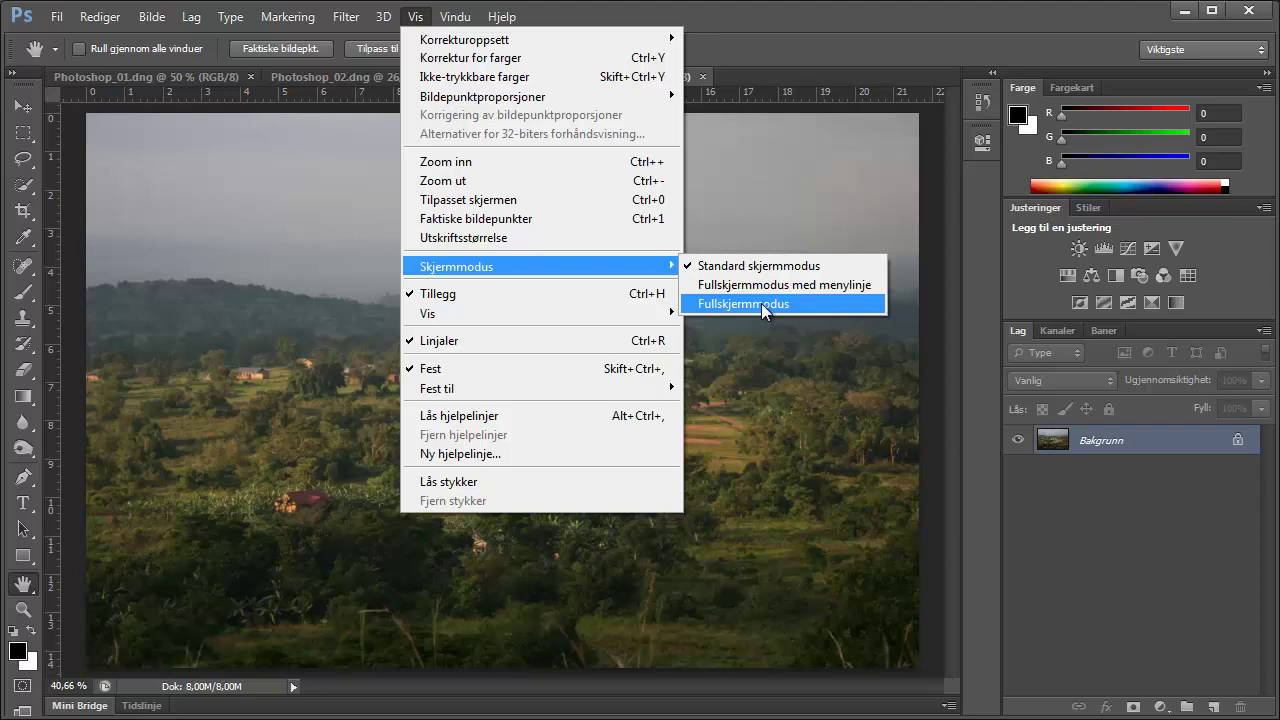
- Show Photoshop_03 in black Full Screen Mode, pan it, then press F to return to standard mode
click(172, 174)
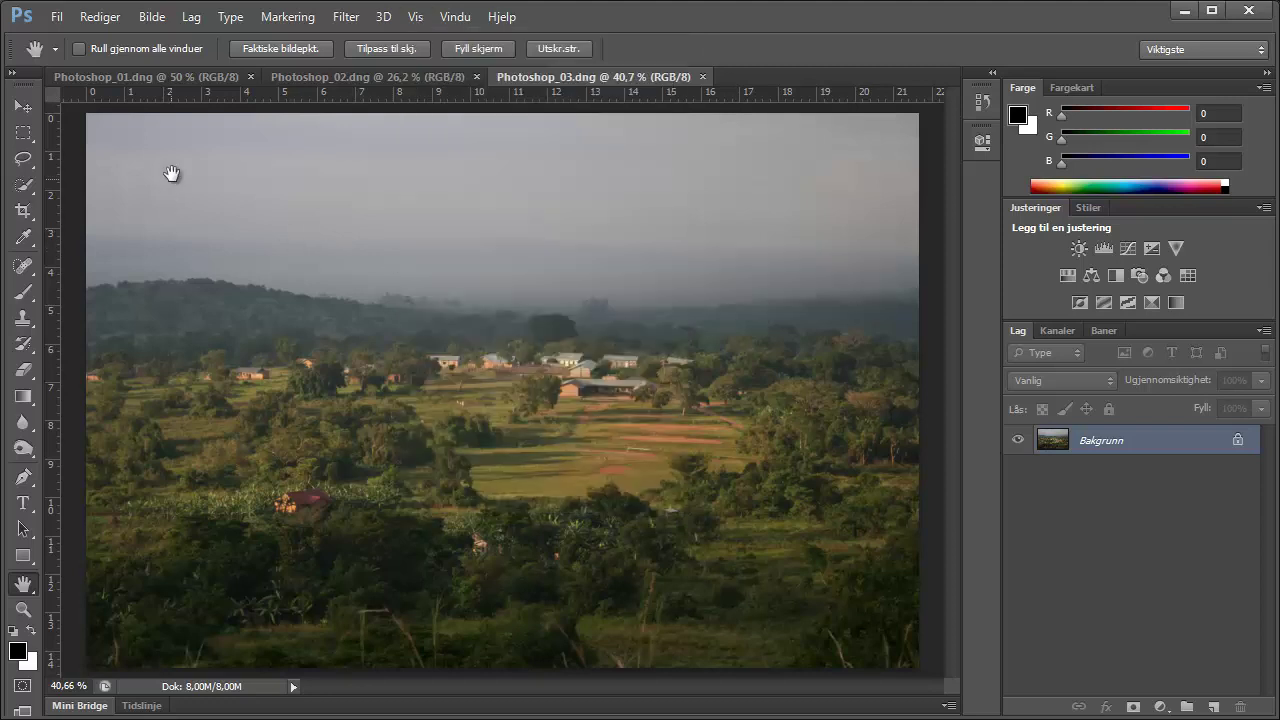
click(455, 17)
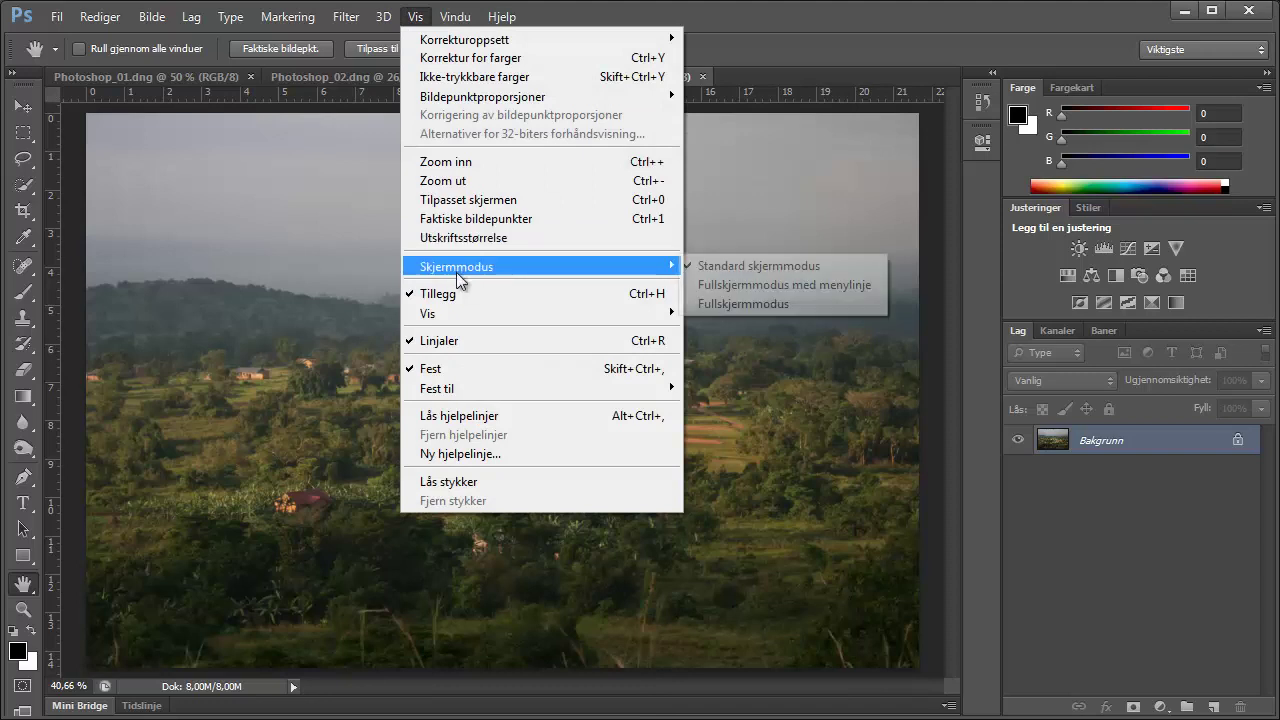
click(775, 302)
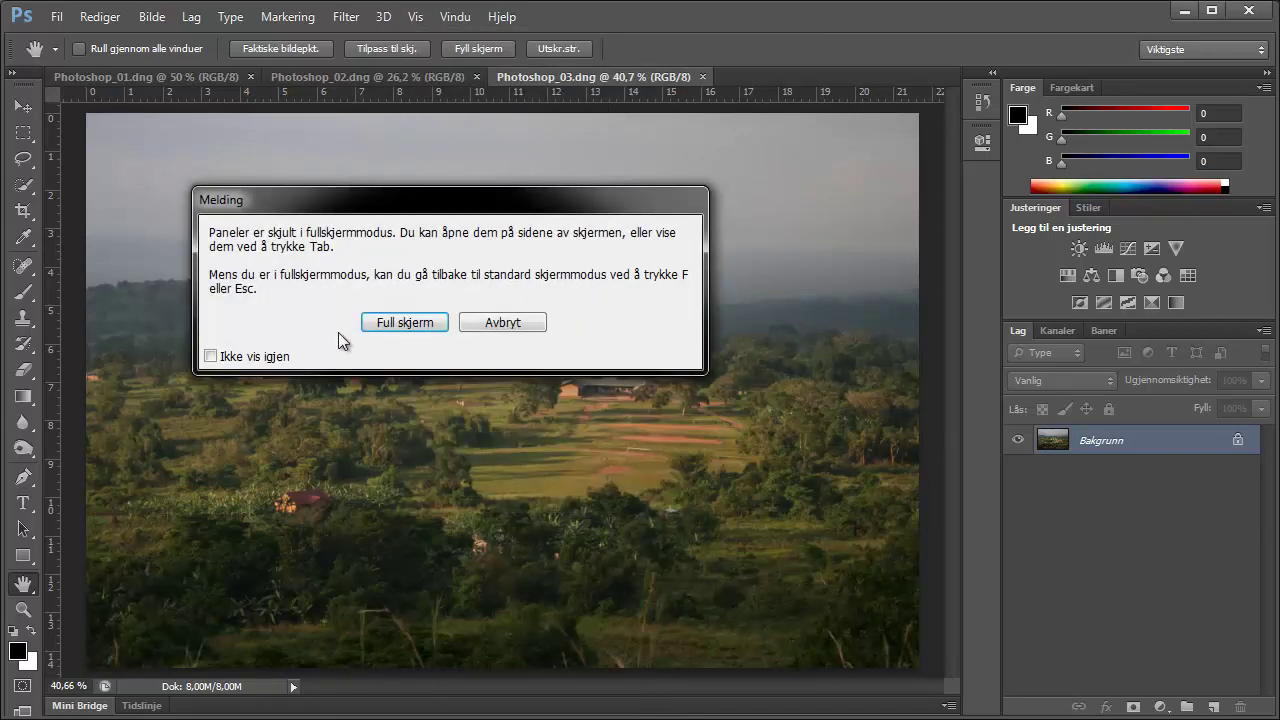
drag(350, 203, 558, 274)
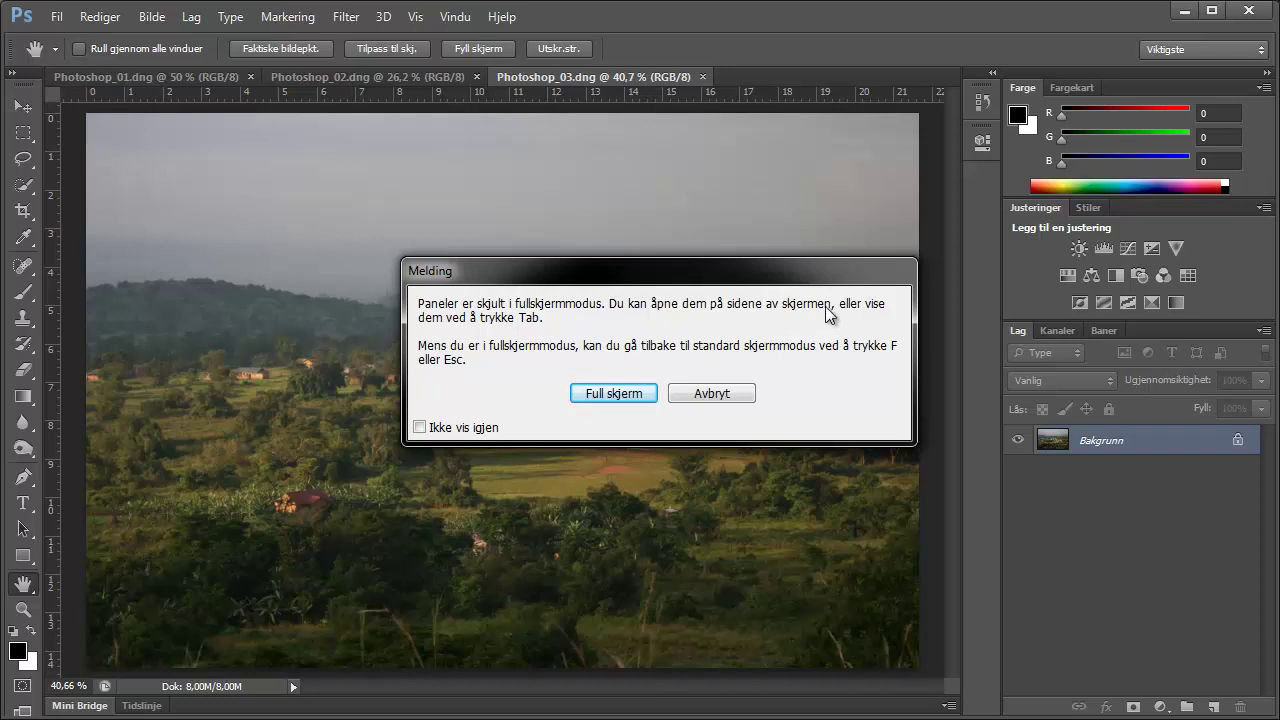
click(614, 392)
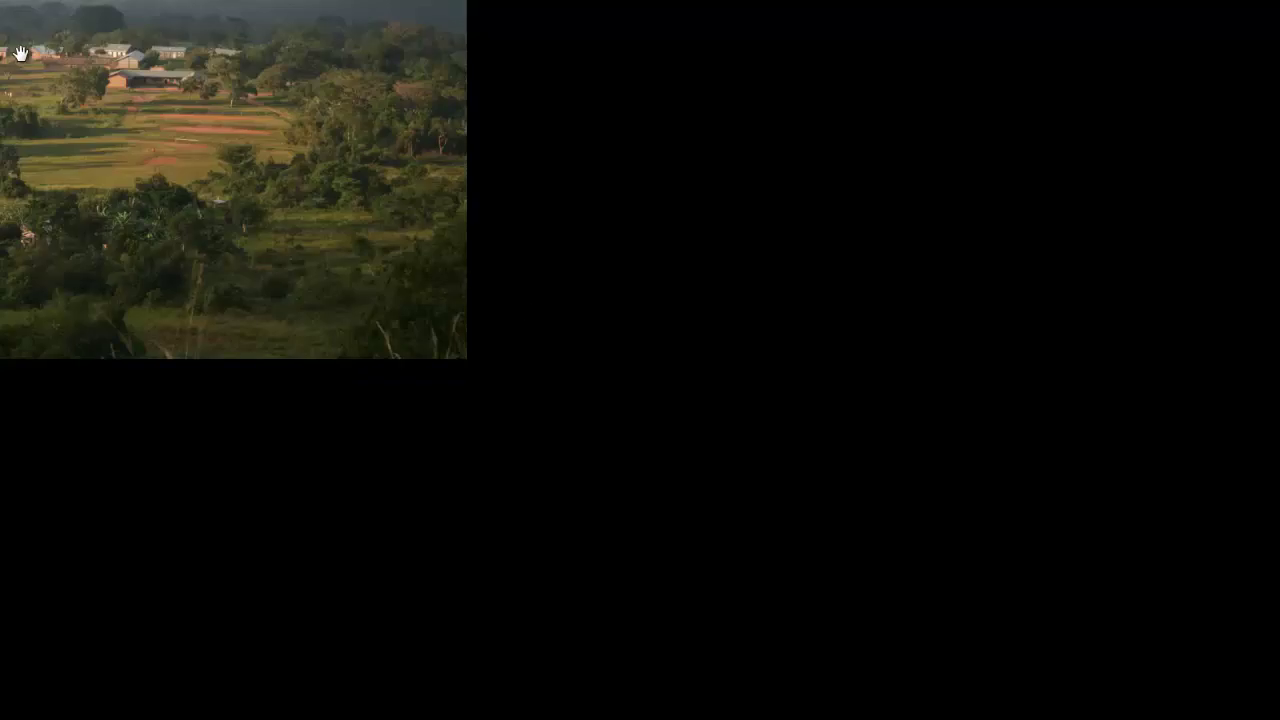
mouse_move(2, 38)
mouse_down()
mouse_move(40, 114)
mouse_move(386, 286)
mouse_move(756, 438)
mouse_up()
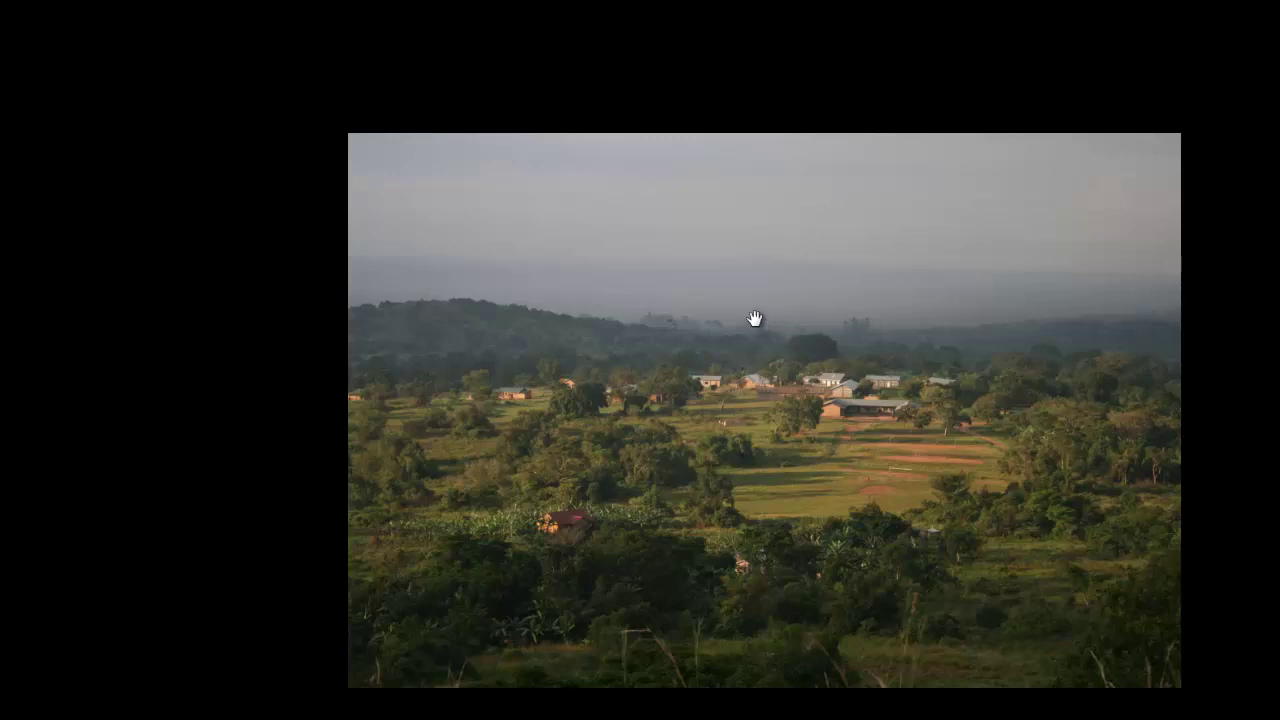
key(f)
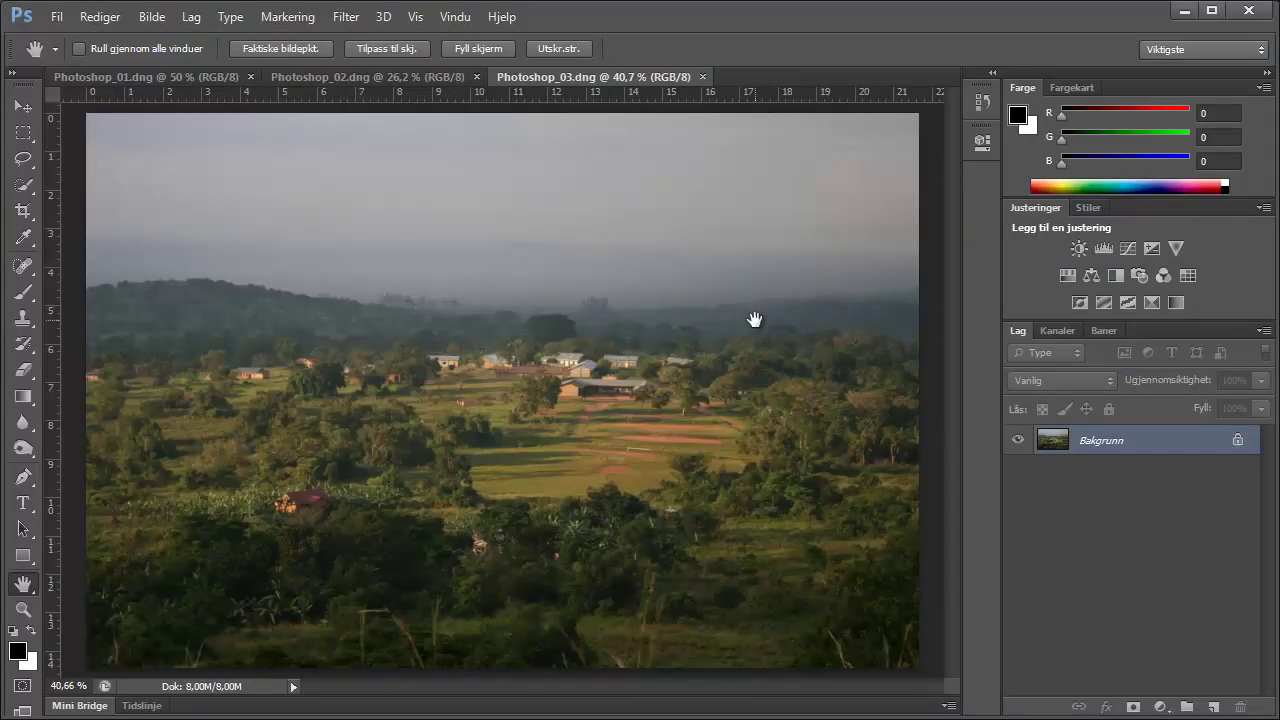